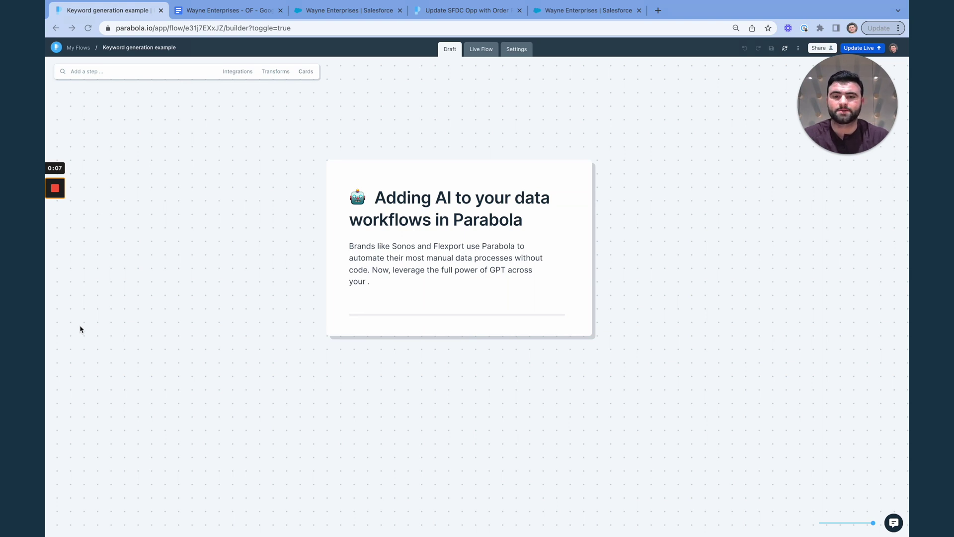
- Advance the canvas presentation from the Adding AI card to the 'What is Parabola?' card
key(Right)
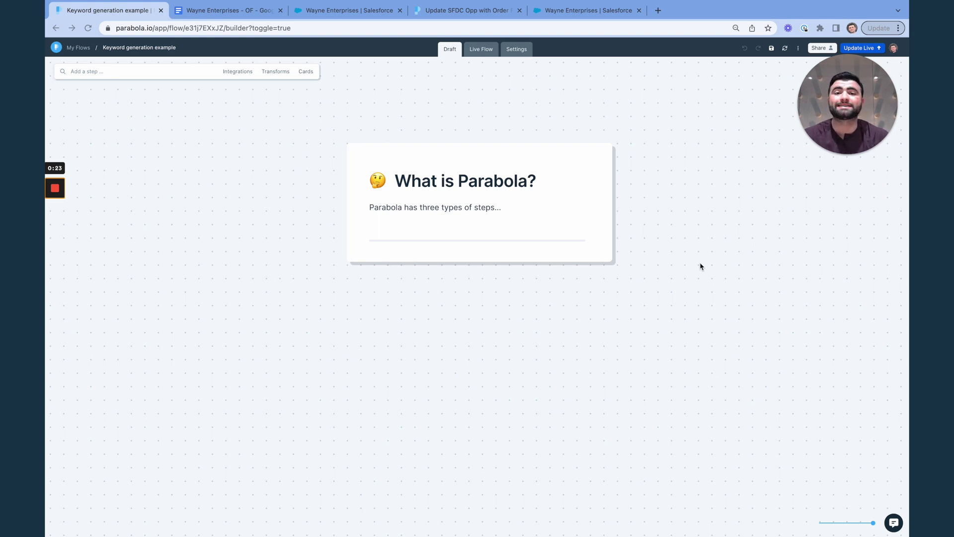
- Add sample Pull from Google Sheets, Filter rows and Email a CSV attachment steps in a chain
click(99, 73)
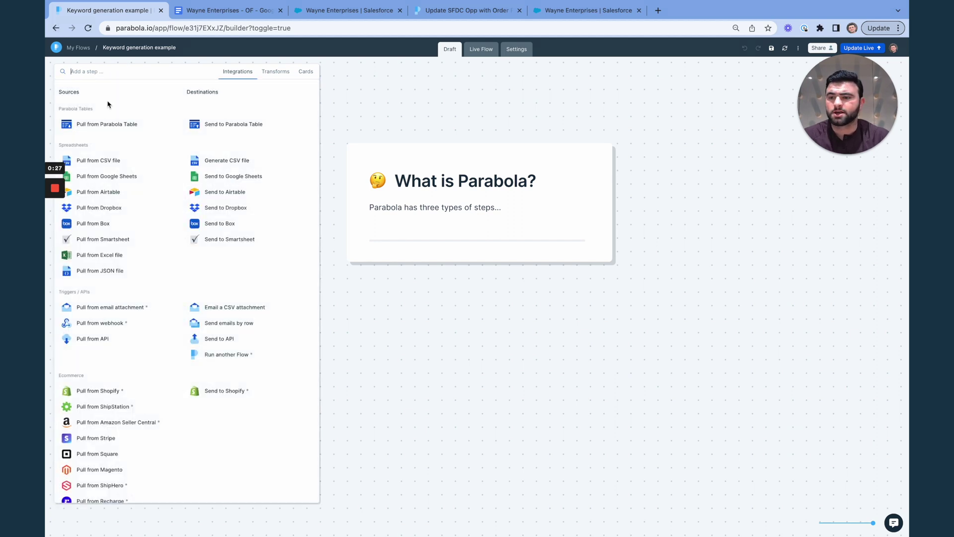
click(164, 176)
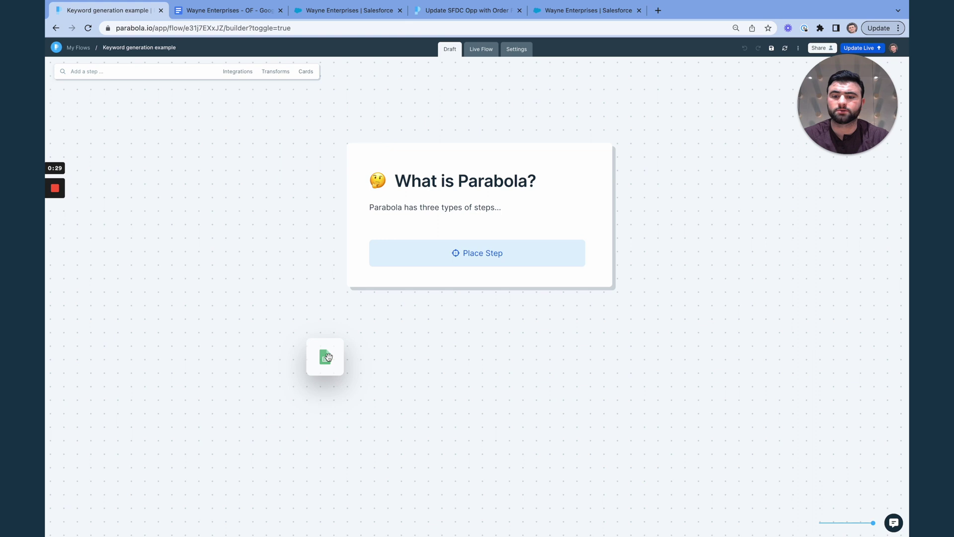
click(342, 360)
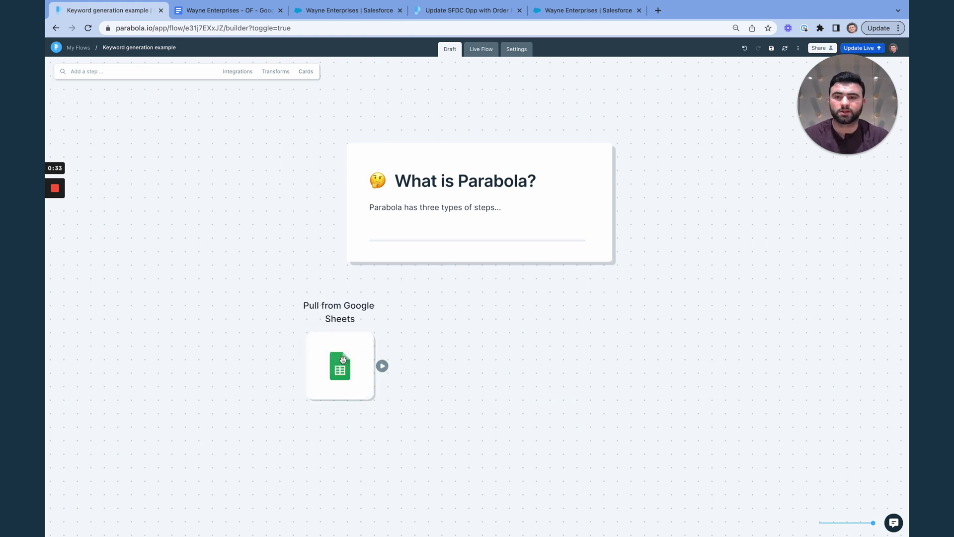
click(276, 77)
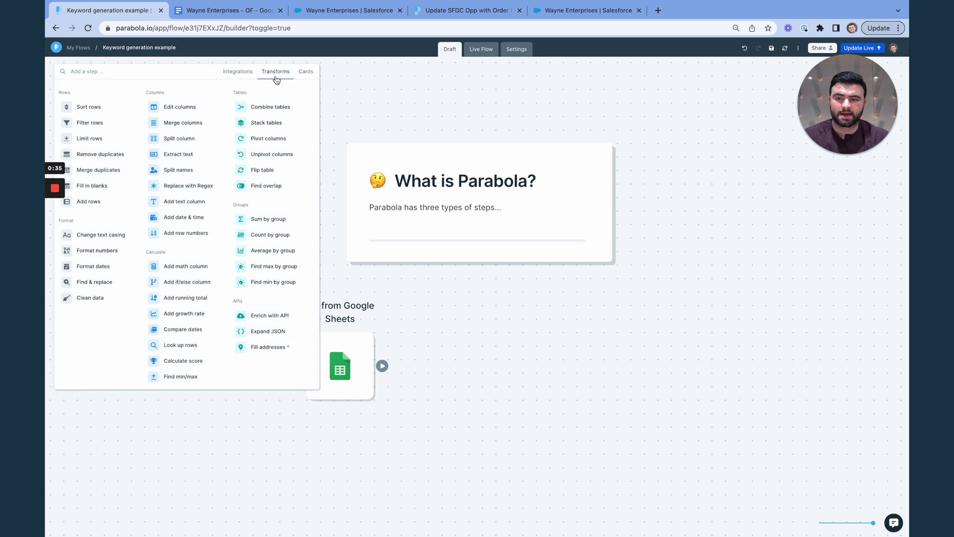
mouse_move(269, 107)
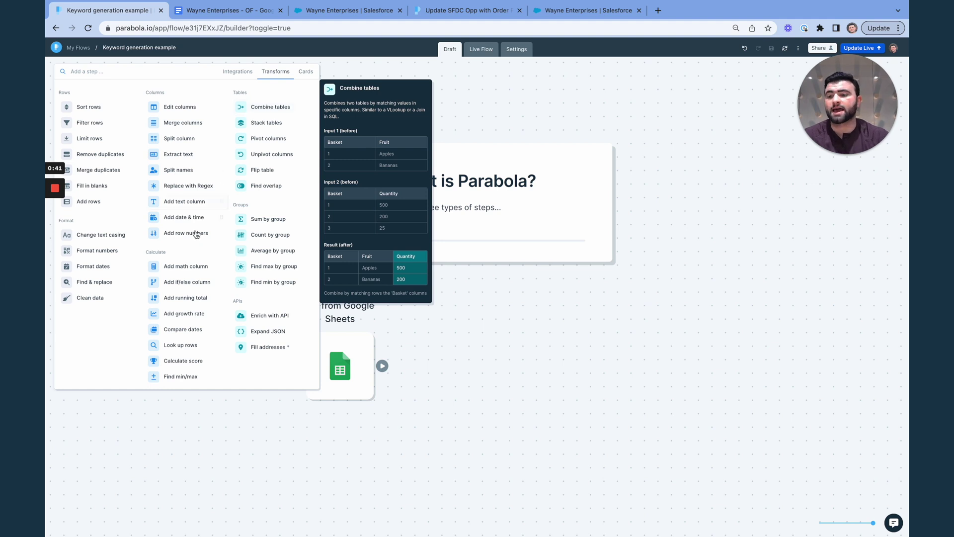
mouse_move(181, 270)
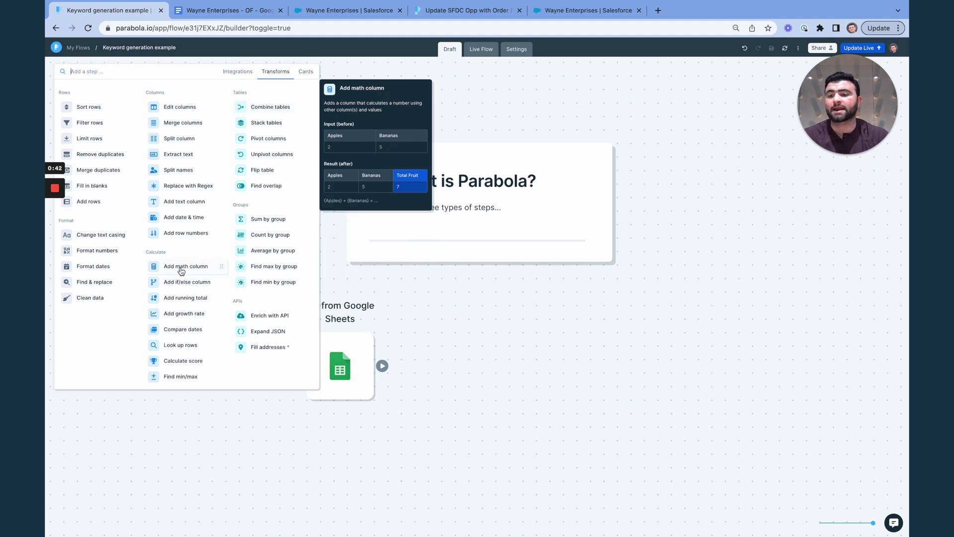
click(86, 123)
click(454, 364)
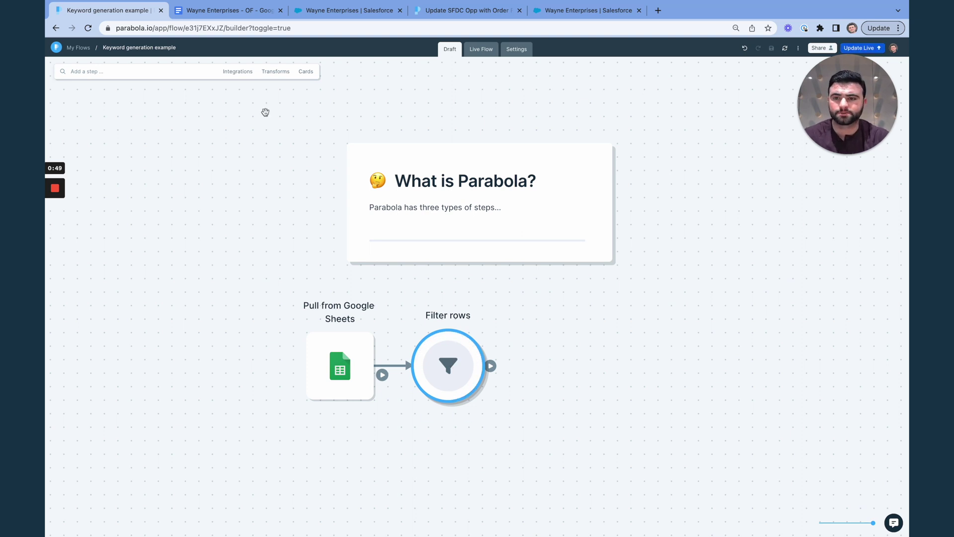
click(237, 73)
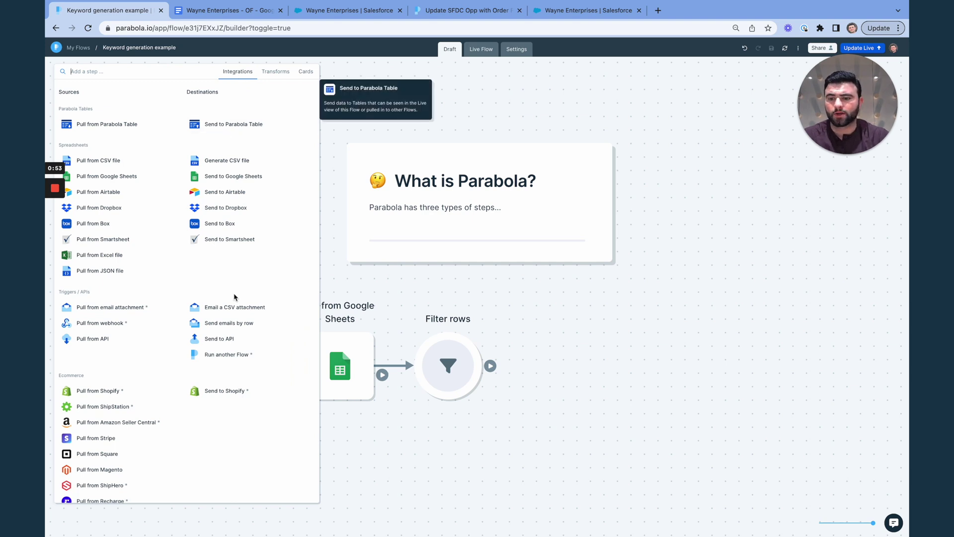
click(234, 307)
click(549, 366)
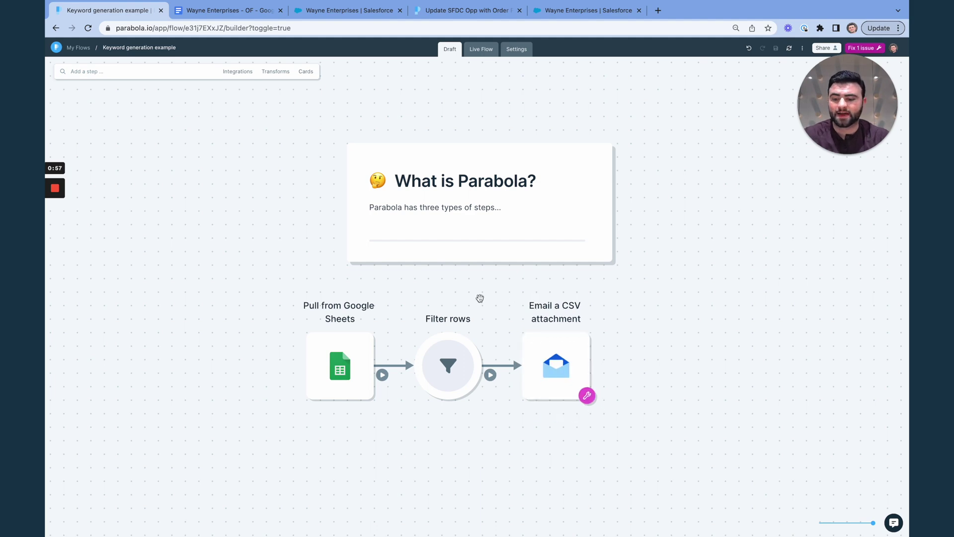
- Select the three sample steps and delete them, confirming the deletion
drag(283, 325, 578, 406)
key(Delete)
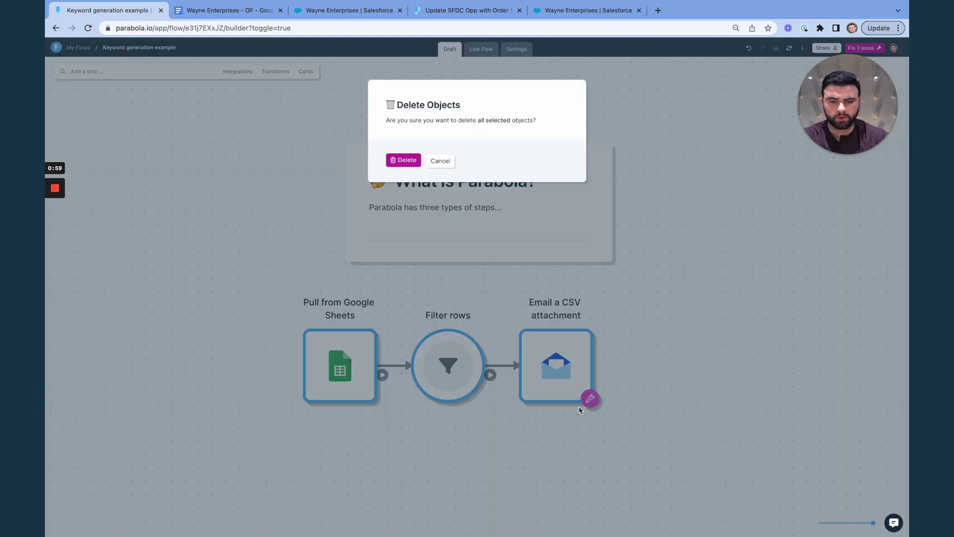
key(Return)
scroll(621, 377, right, 10)
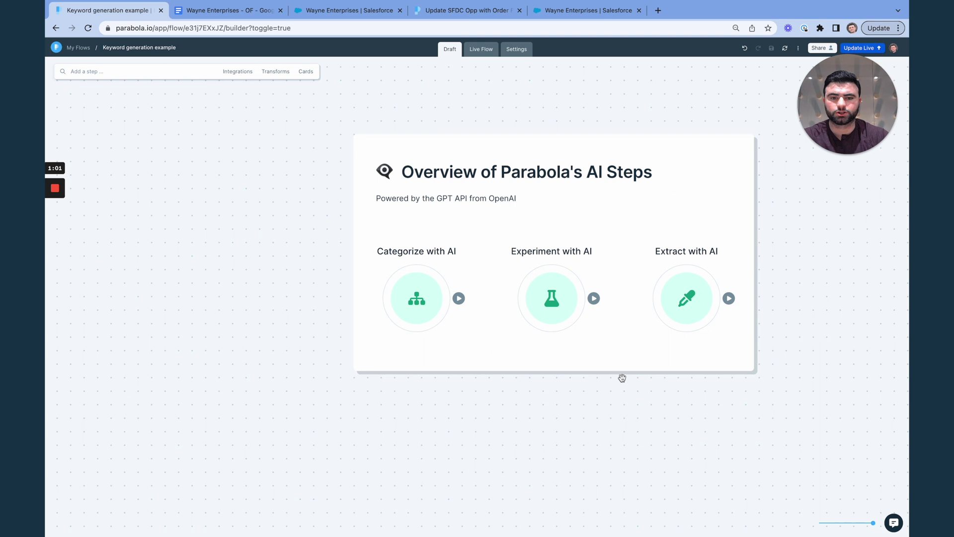
click(591, 357)
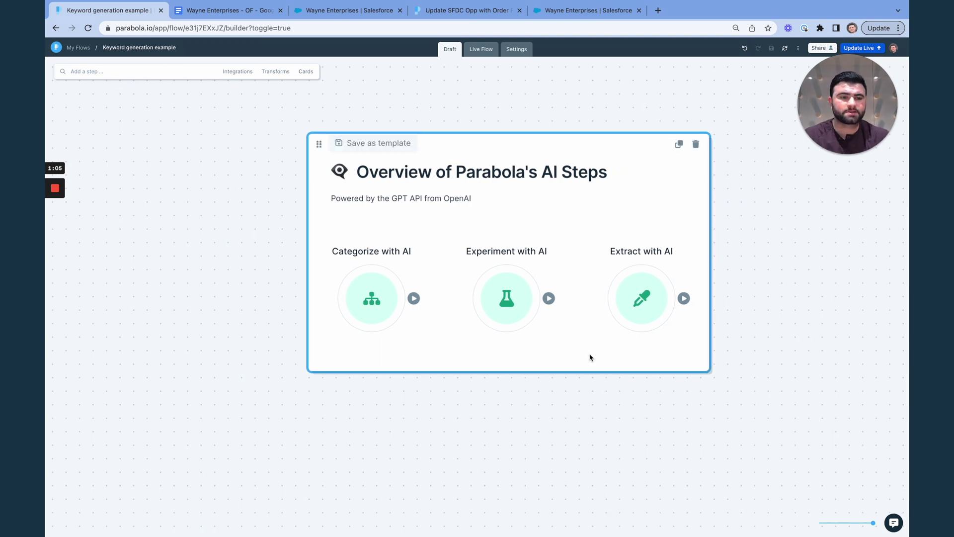
click(390, 298)
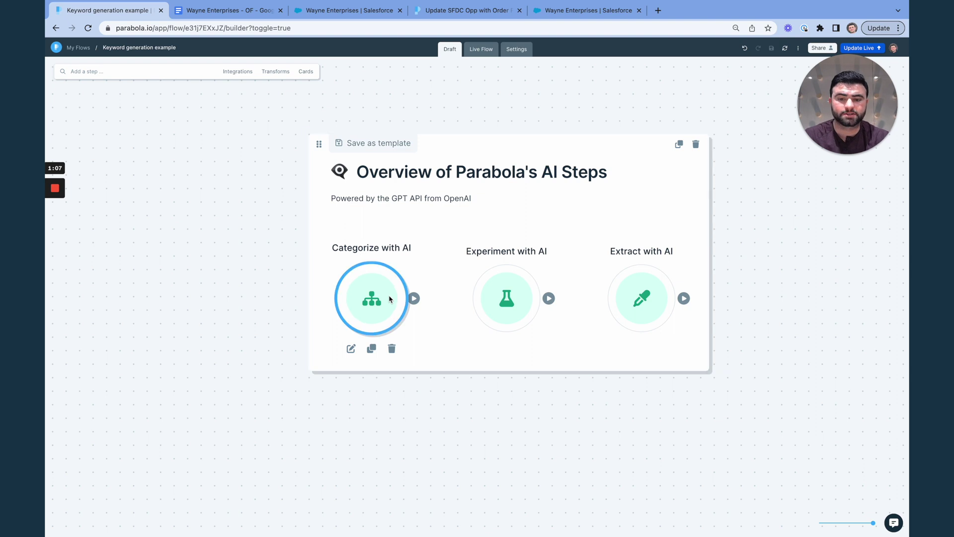
click(491, 299)
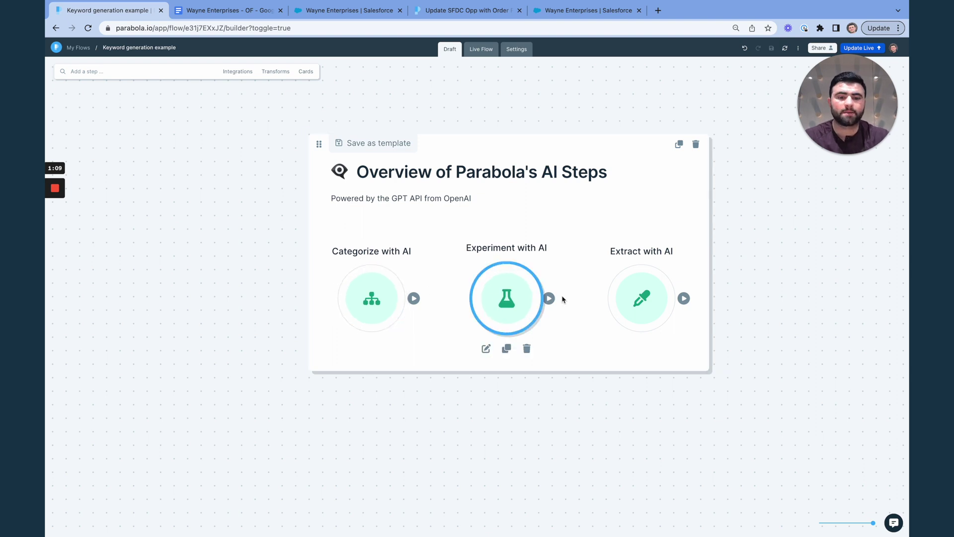
click(642, 304)
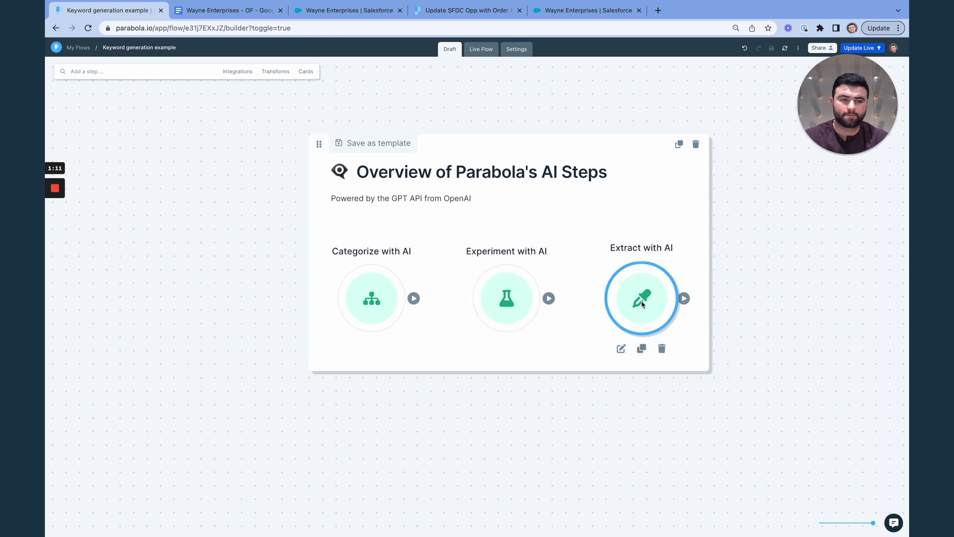
click(737, 291)
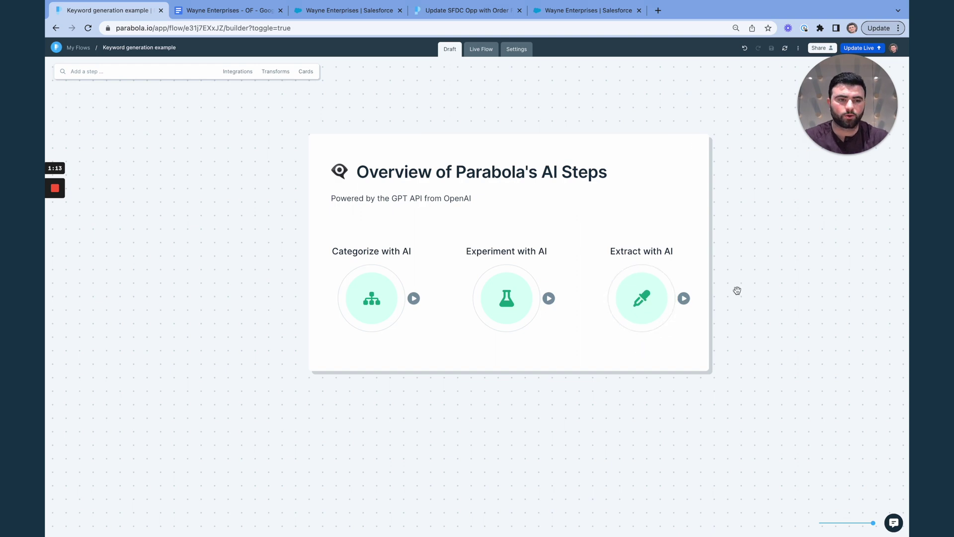
- Jump to the keyword flow and open its Pull from Google Sheets - Top Keywords step
key(Right)
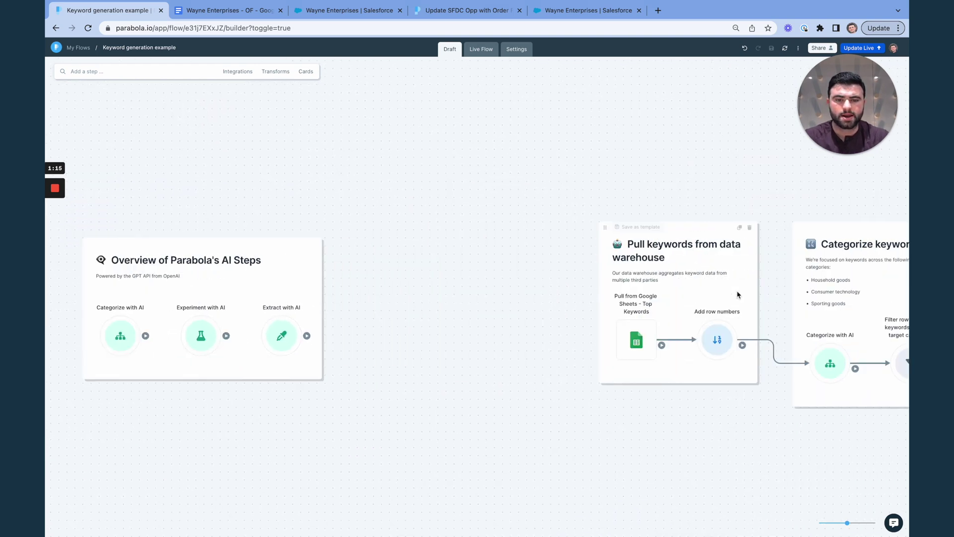
key(Right)
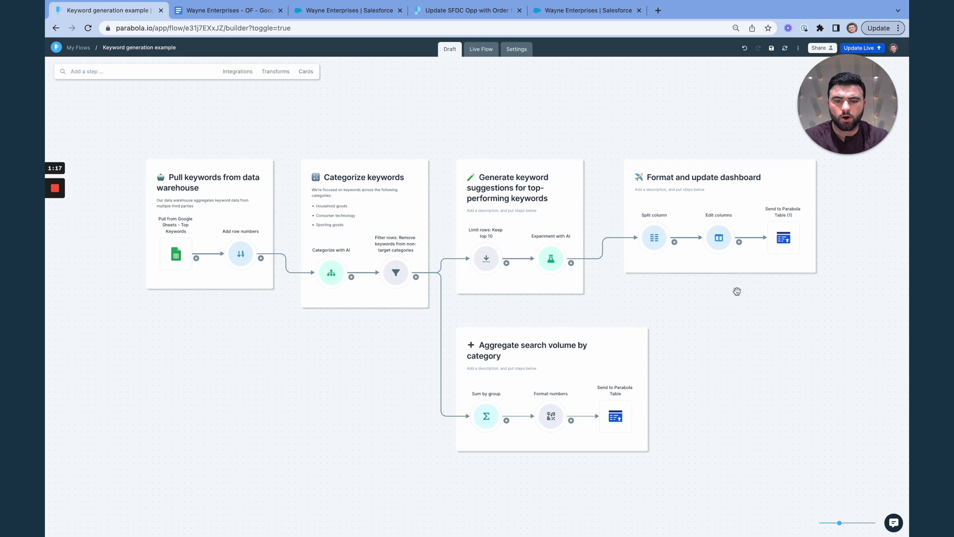
click(176, 254)
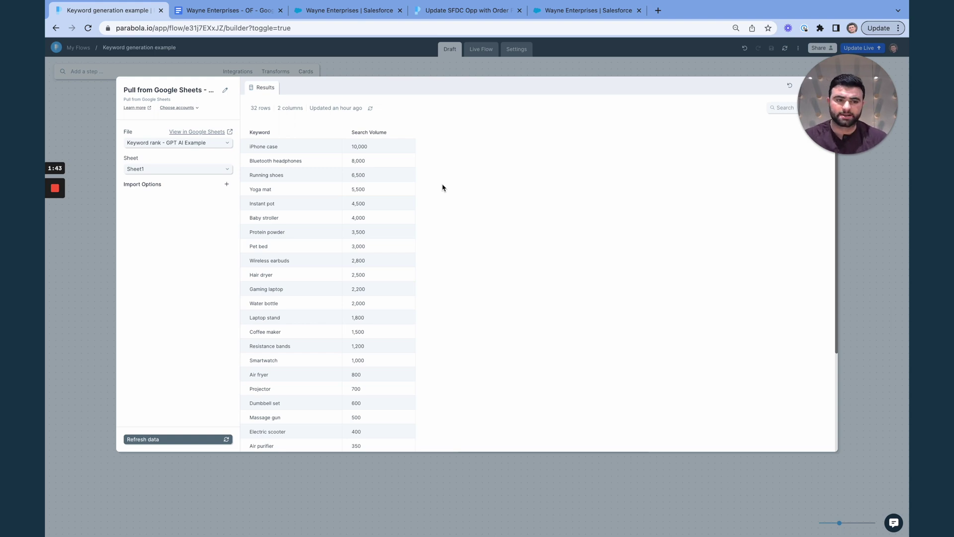
- Close the keywords step, zoom into the Categorize keywords card, and open Categorize with AI
click(839, 236)
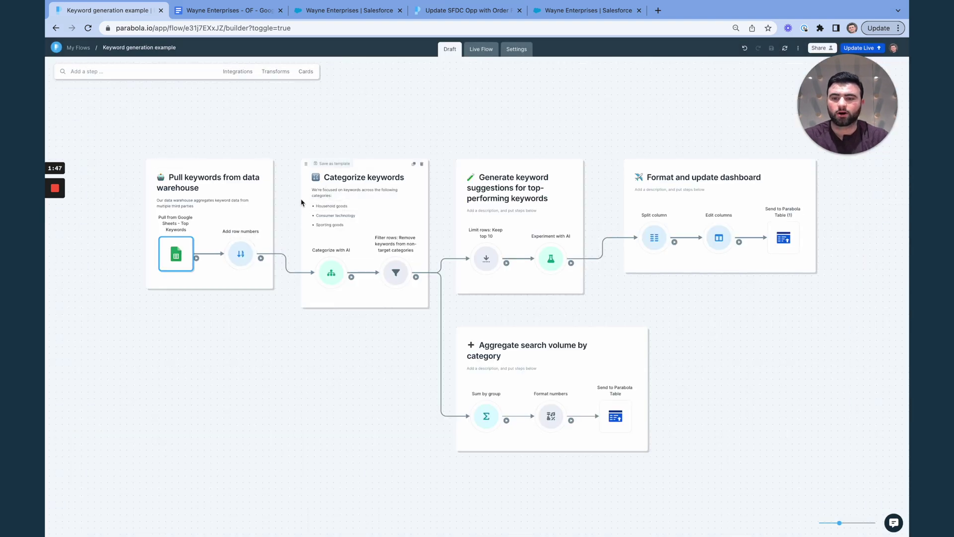
scroll(318, 219, up, 5)
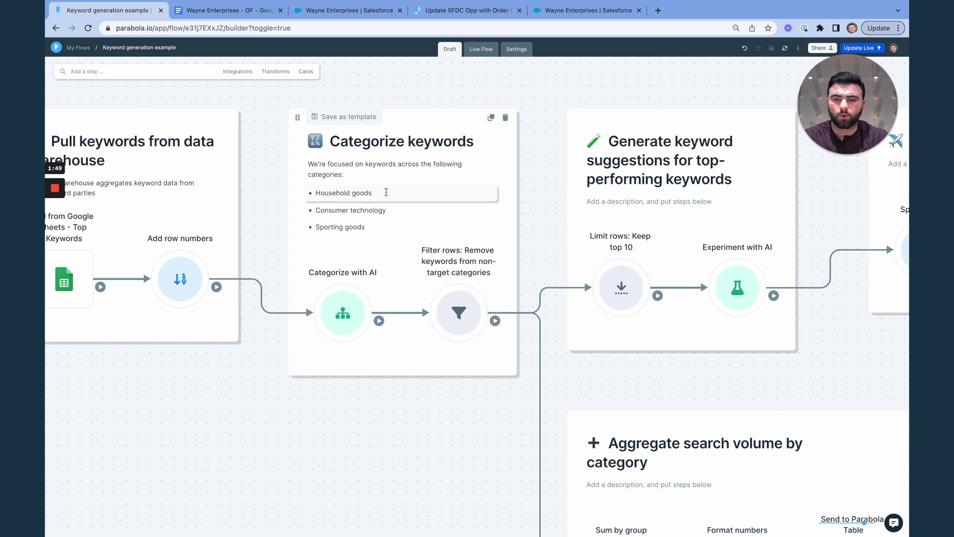
scroll(386, 193, up, 3)
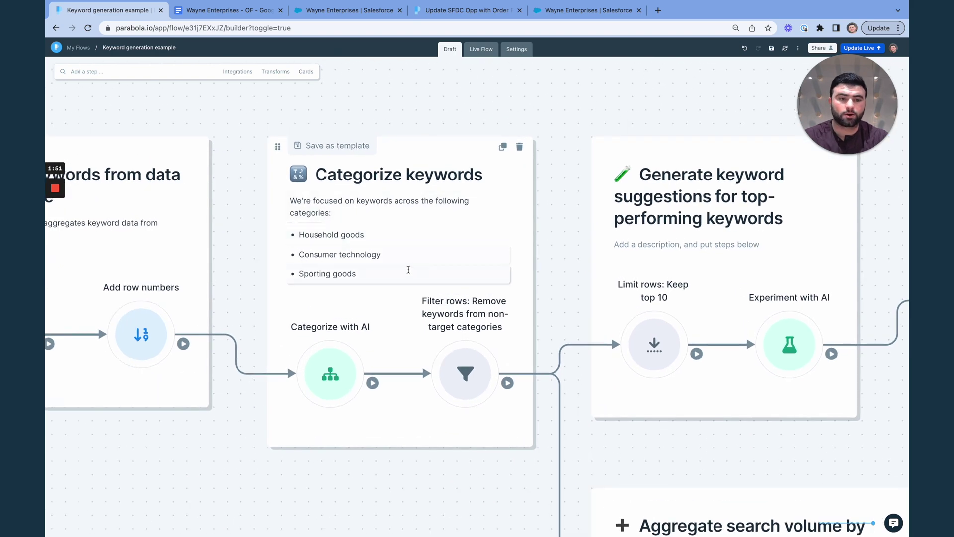
click(331, 373)
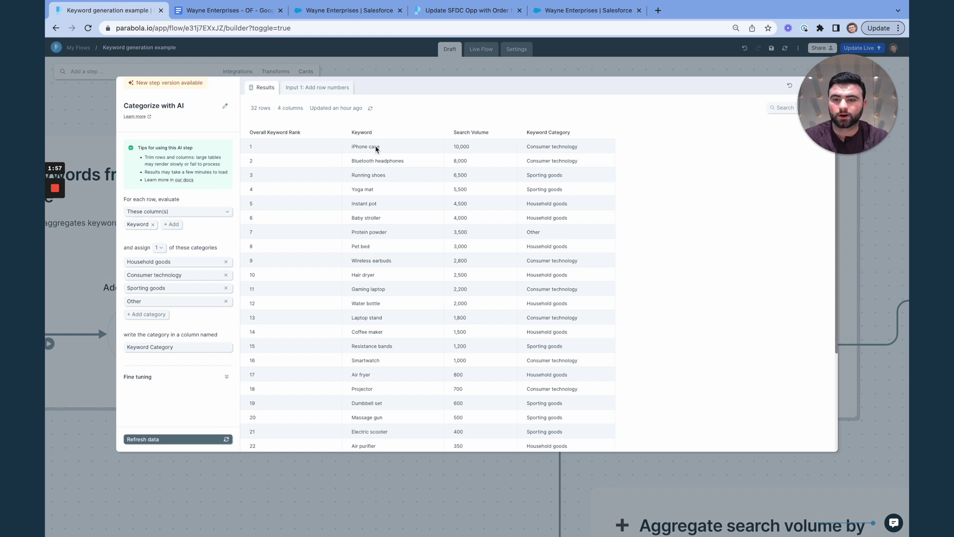
- Review the Household goods, Consumer technology and Sporting goods categories and Instant pot's assigned category
click(198, 260)
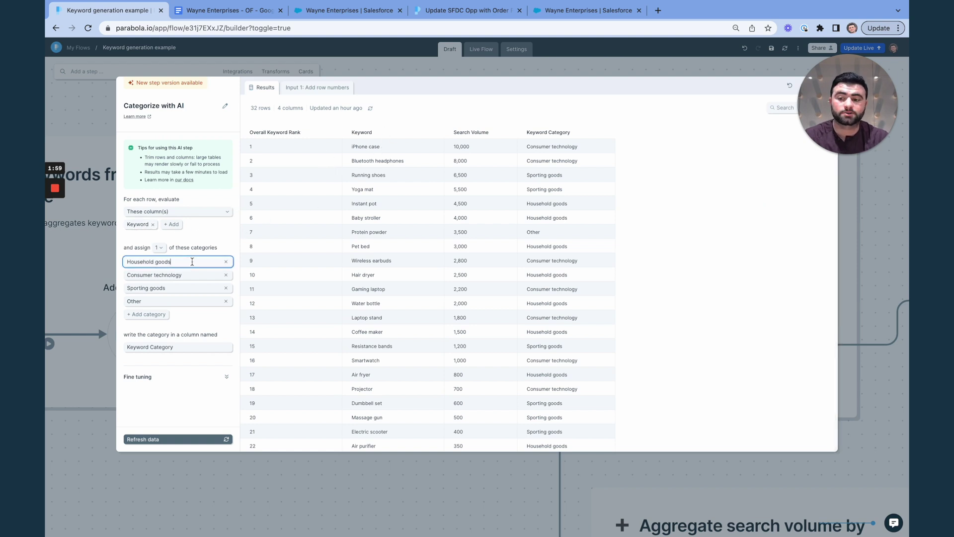
click(192, 275)
click(188, 287)
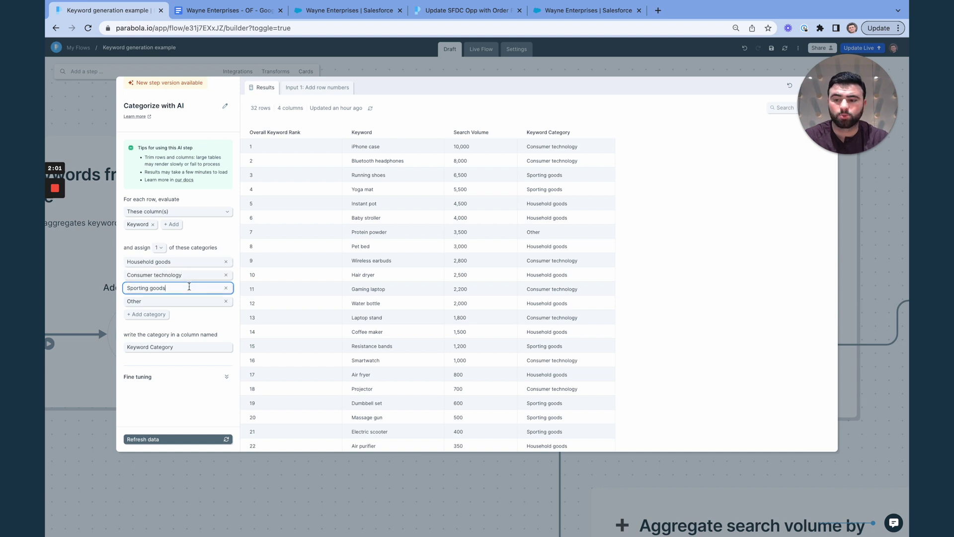
click(188, 320)
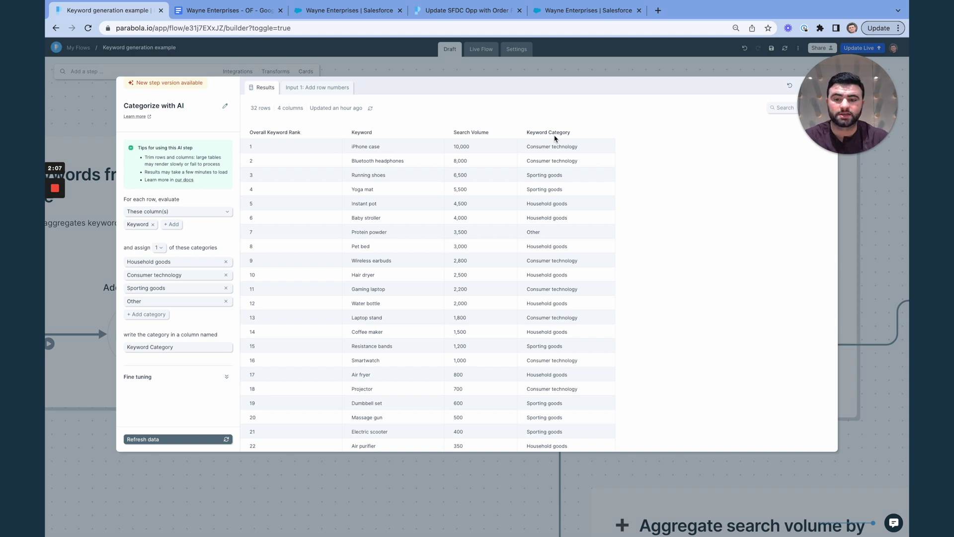
triple_click(368, 204)
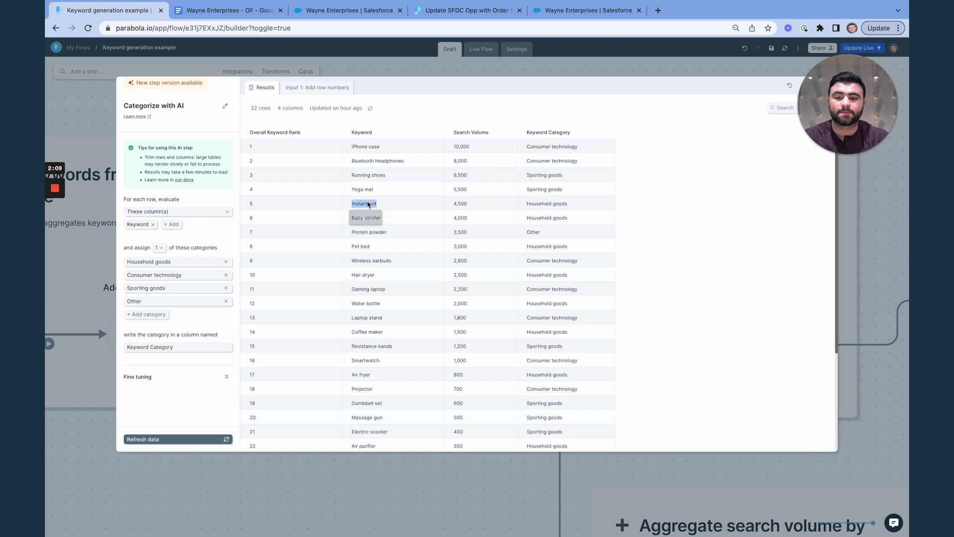
click(549, 209)
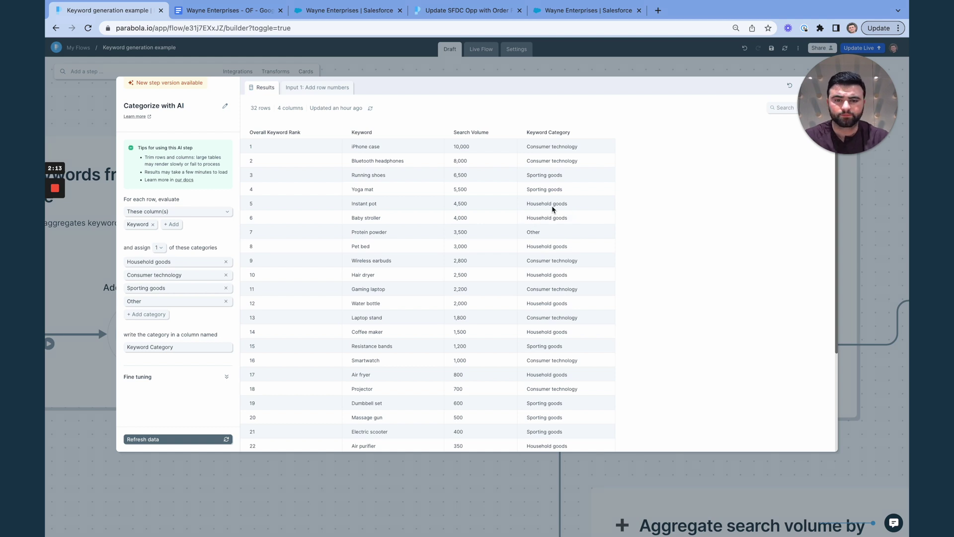
key(Escape)
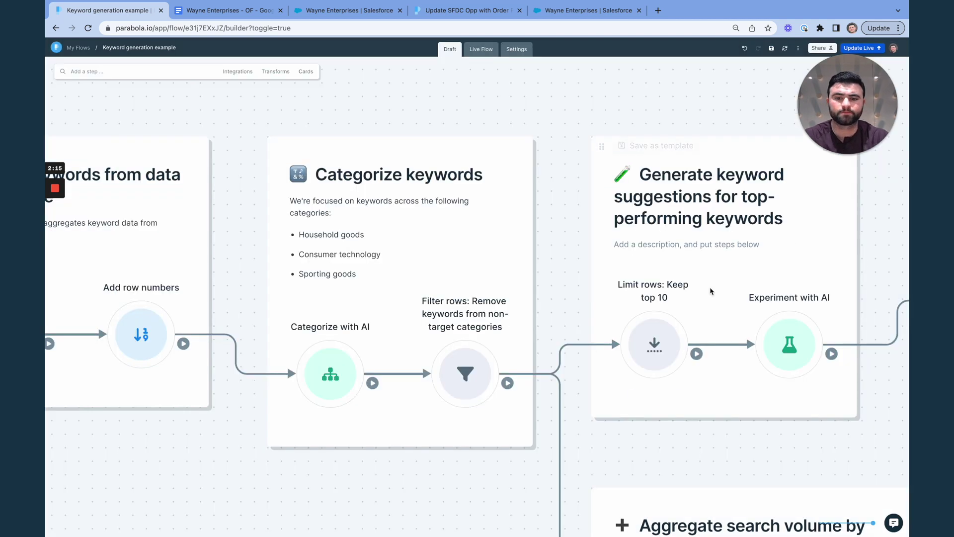
- Check the Filter rows rule, then move the canvas right to the keyword suggestions card
click(467, 374)
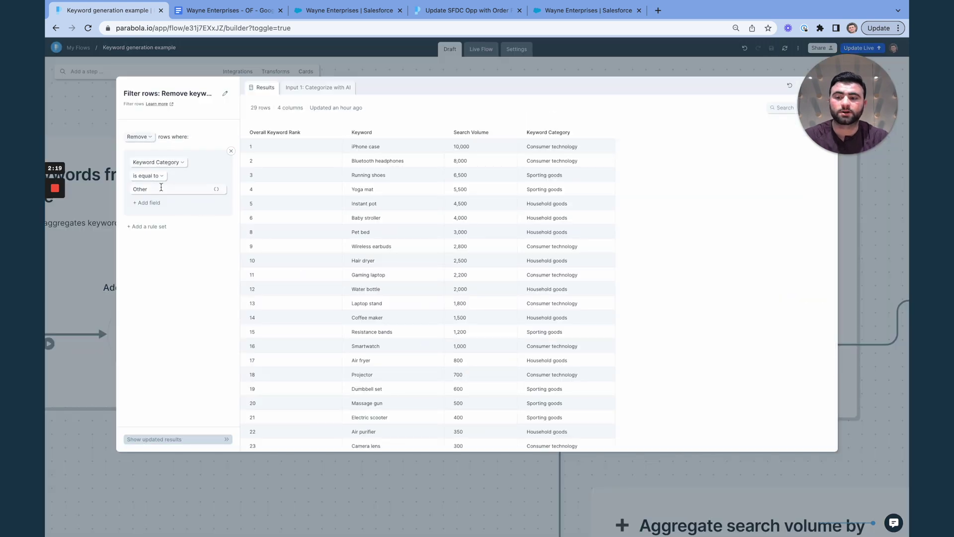
key(Escape)
scroll(466, 424, right, 5)
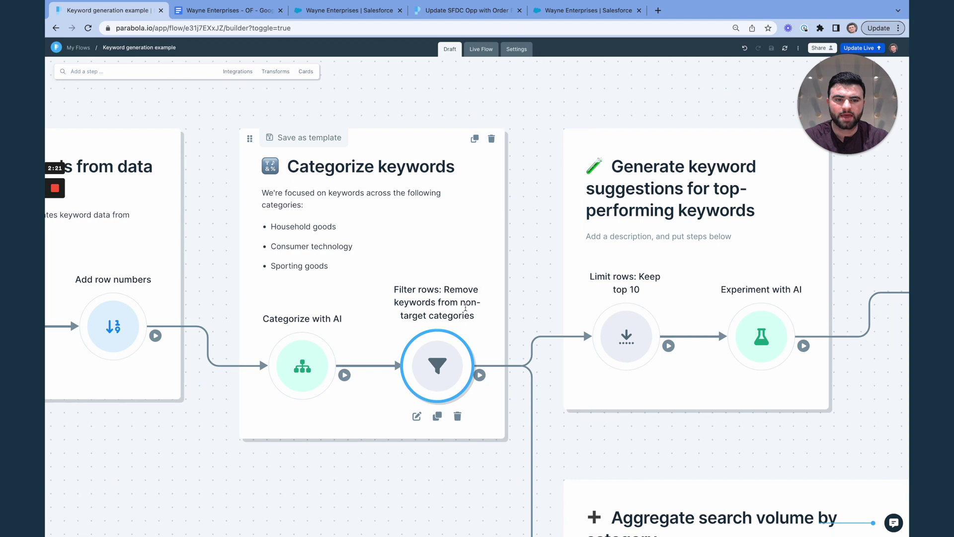
scroll(466, 311, right, 1)
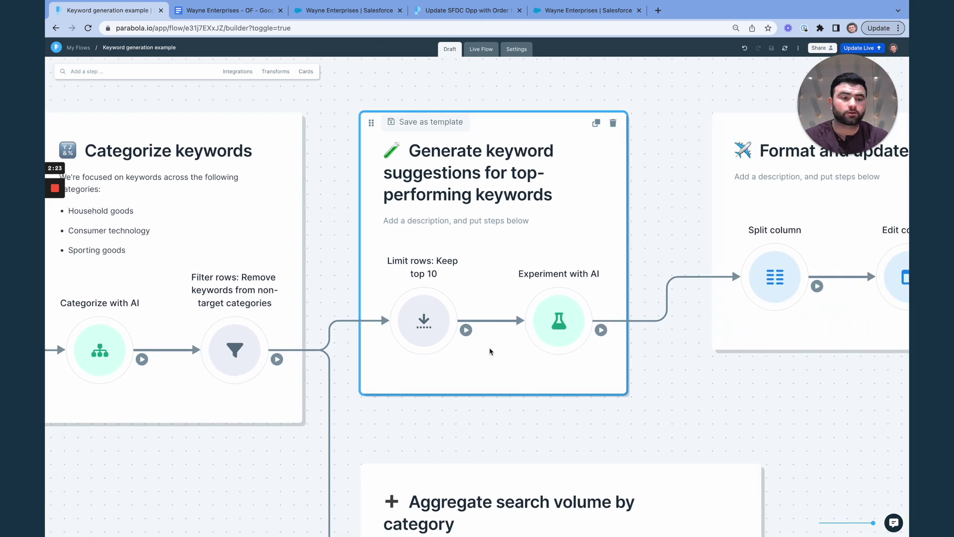
click(430, 336)
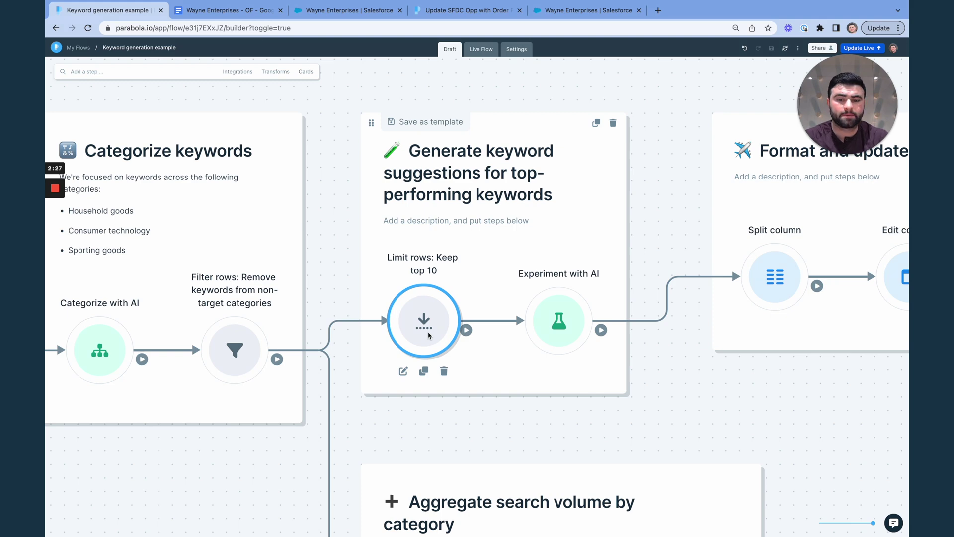
double_click(559, 321)
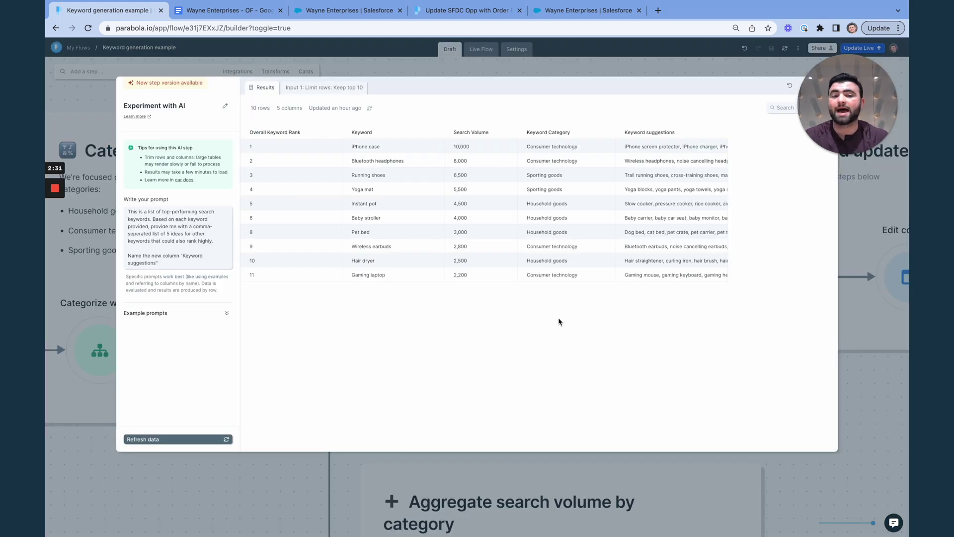
drag(219, 271, 228, 205)
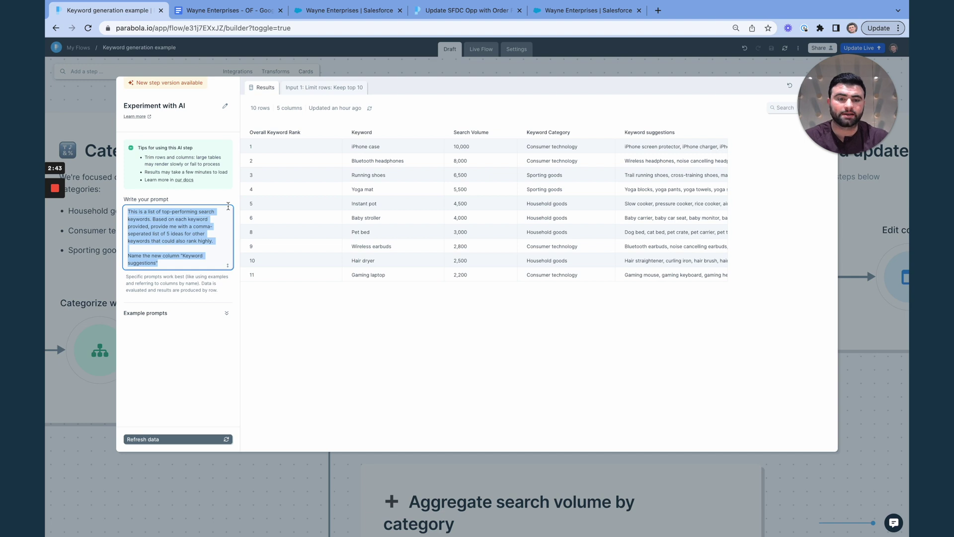
click(464, 298)
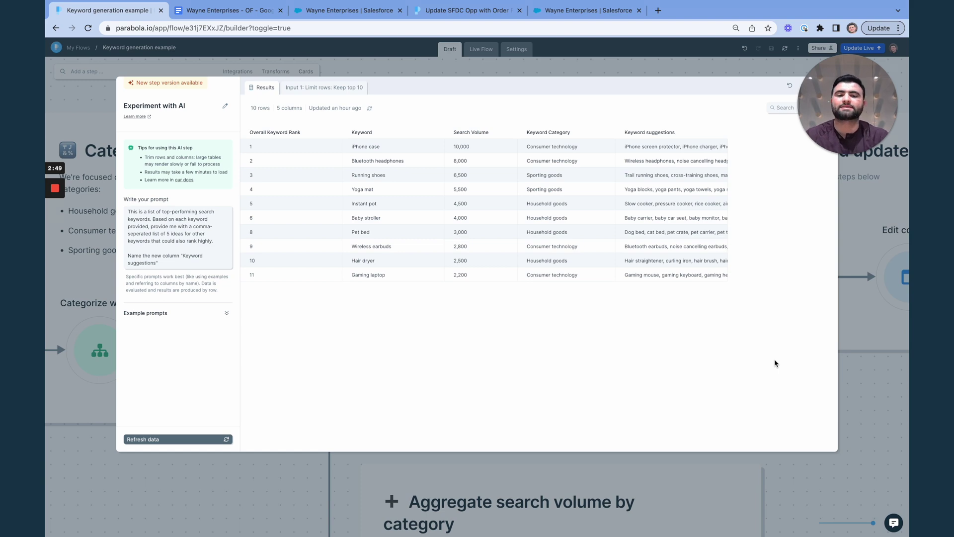
- Close Experiment with AI and switch to the flow's published Live Flow view
click(902, 368)
scroll(756, 395, right, 6)
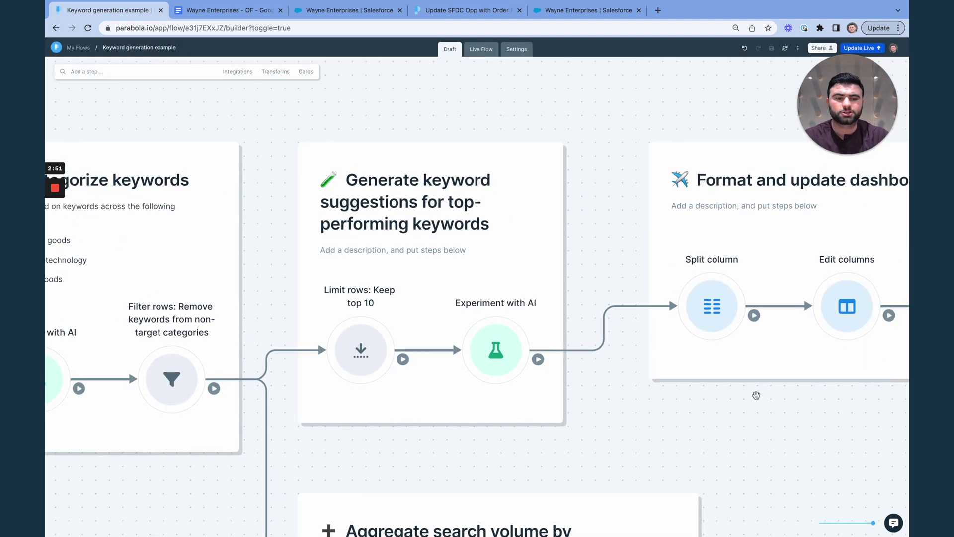
scroll(756, 395, right, 3)
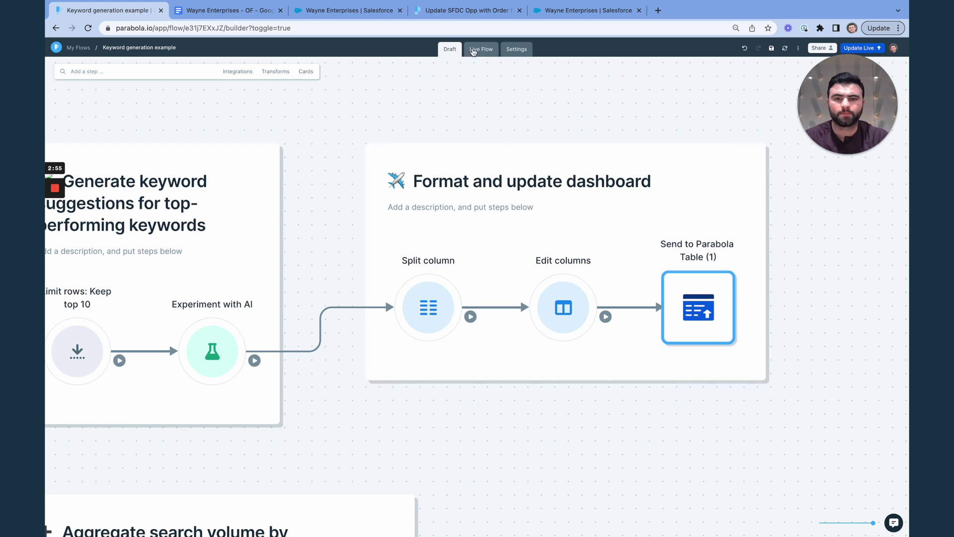
click(473, 50)
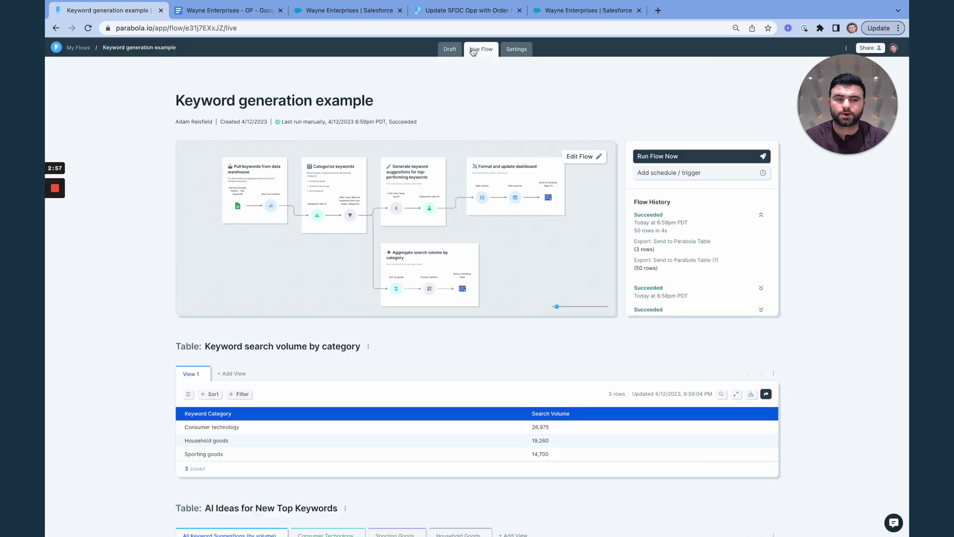
scroll(841, 314, down, 3)
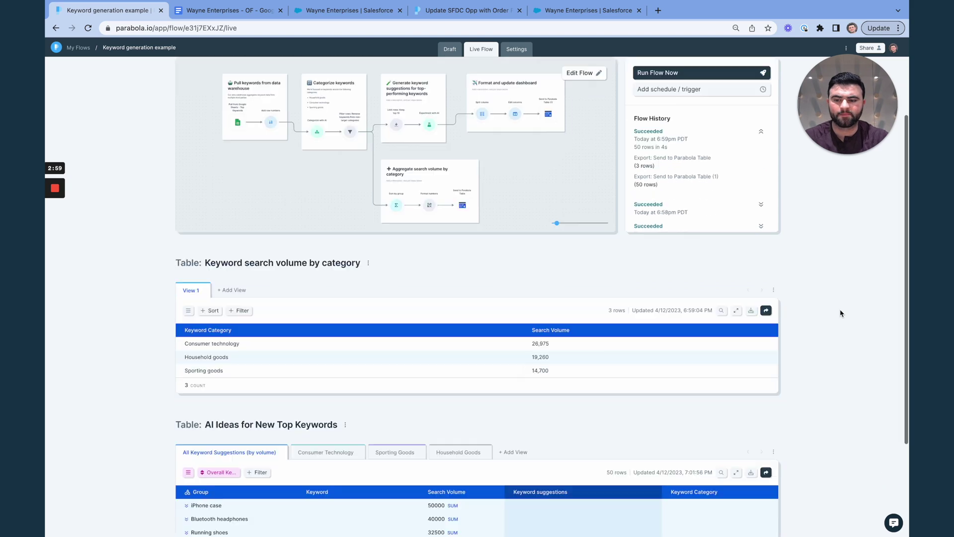
scroll(840, 314, down, 1)
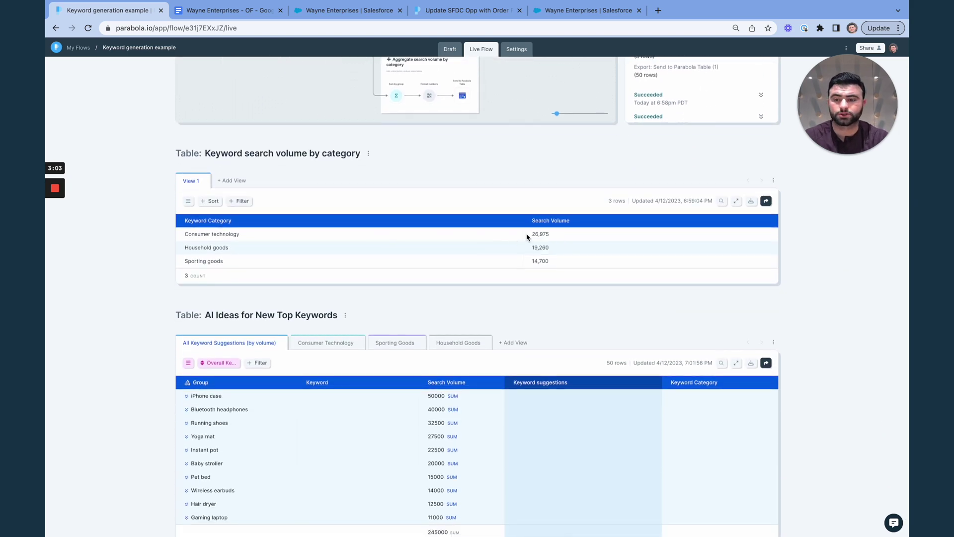
scroll(586, 323, down, 1)
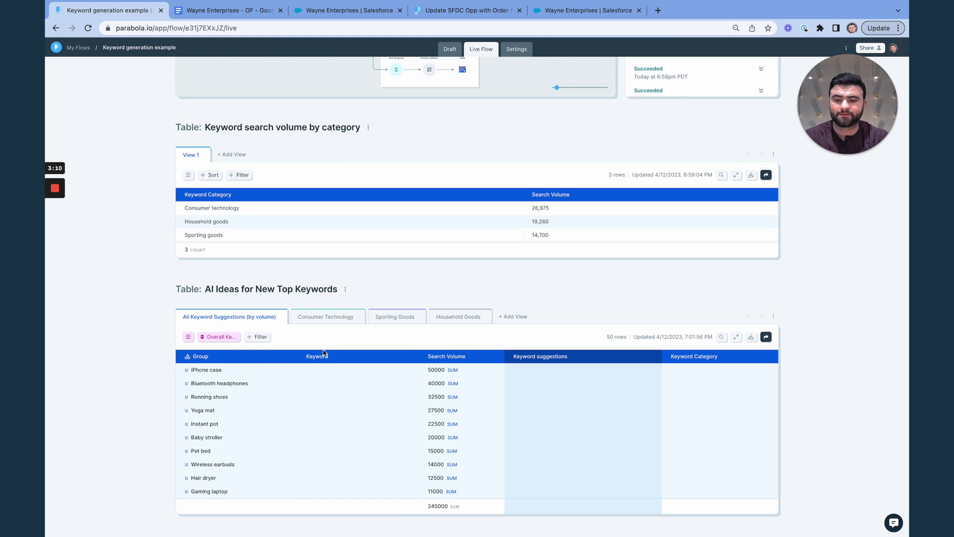
- Filter to Sporting Goods and expand the Yoga mat and Running shoes suggestion groups
click(387, 321)
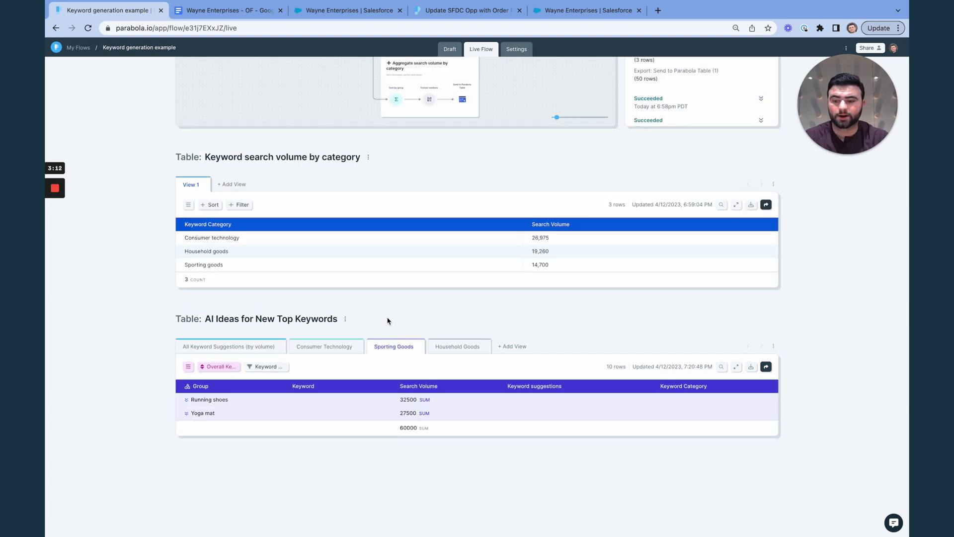
click(186, 415)
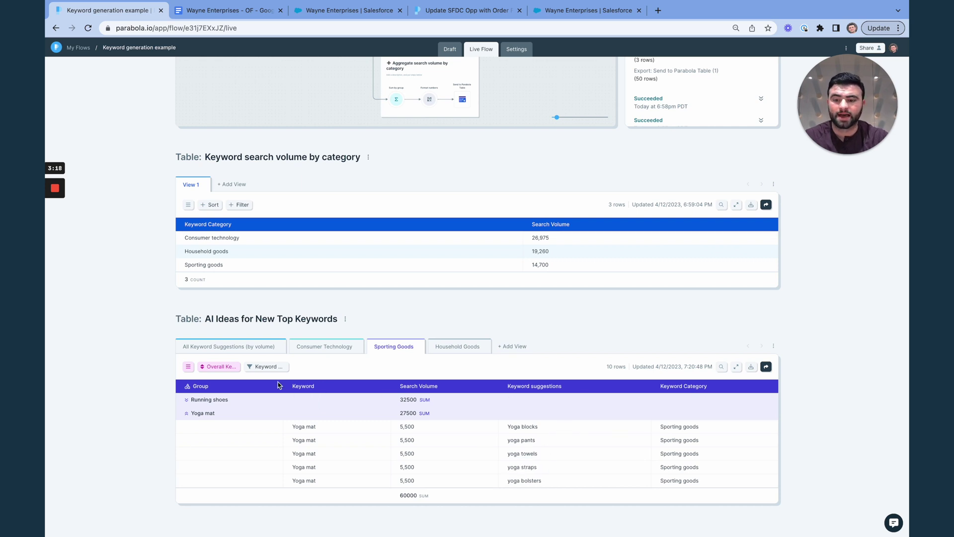
click(187, 401)
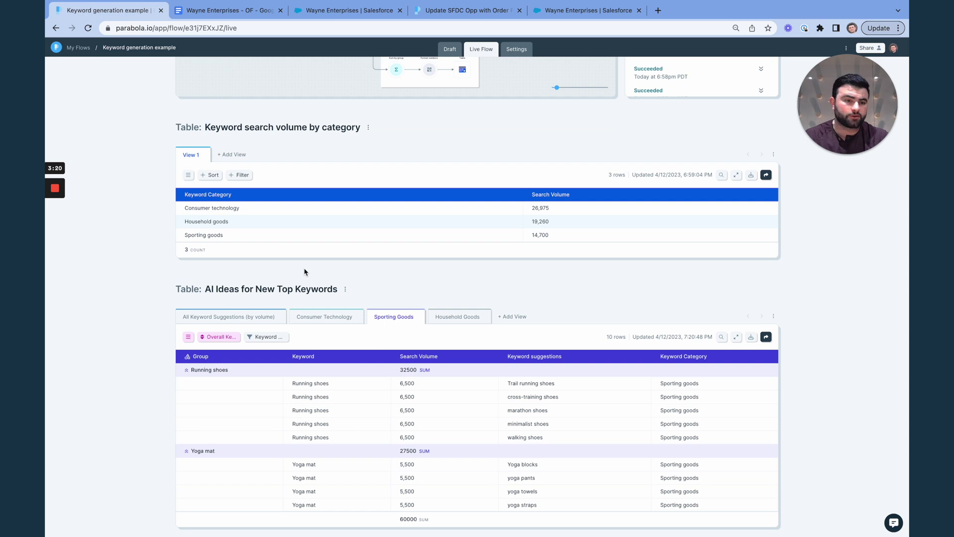
scroll(142, 144, up, 5)
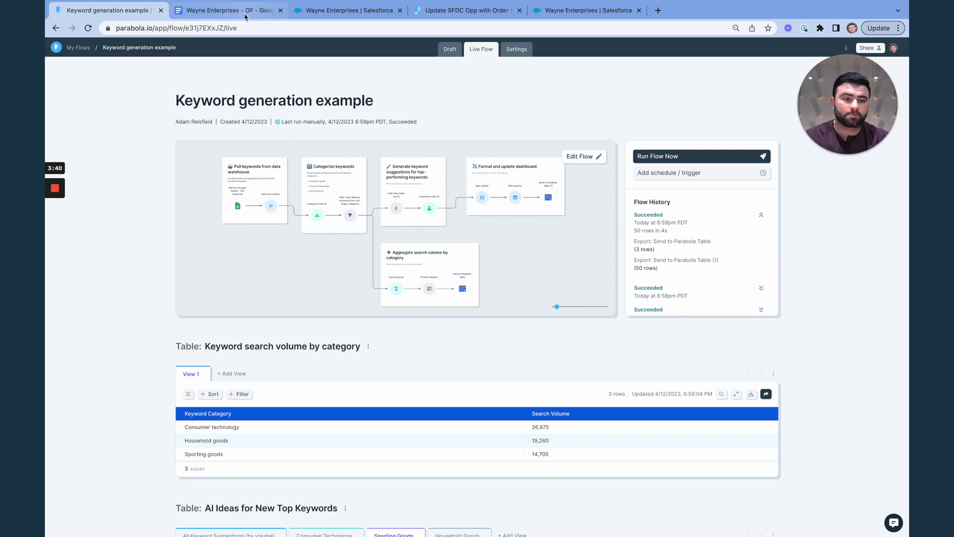
- Switch to the Wayne Enterprises Salesforce opportunity to review its Order Form Details
click(349, 10)
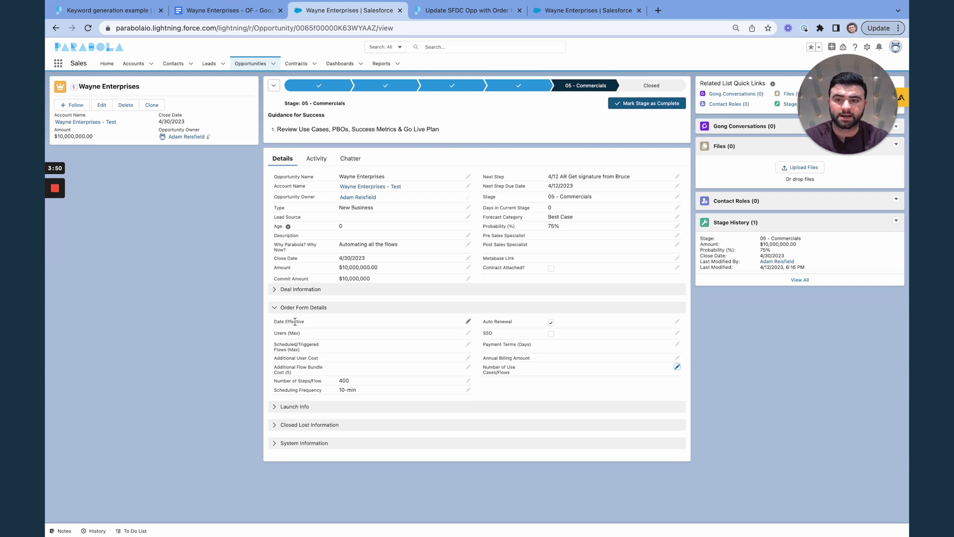
- Switch to the 'Wayne Enterprises - OF' order form in Google Docs
click(246, 12)
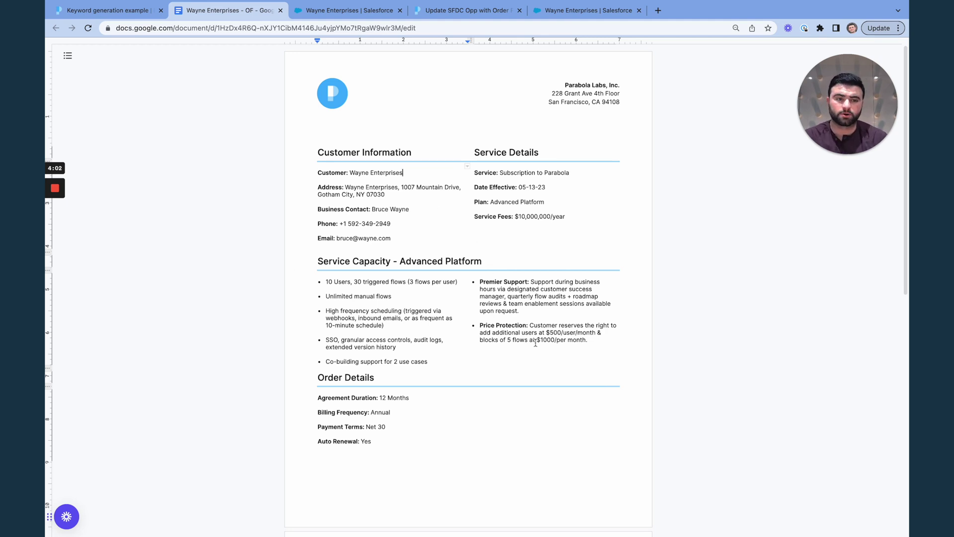
click(459, 13)
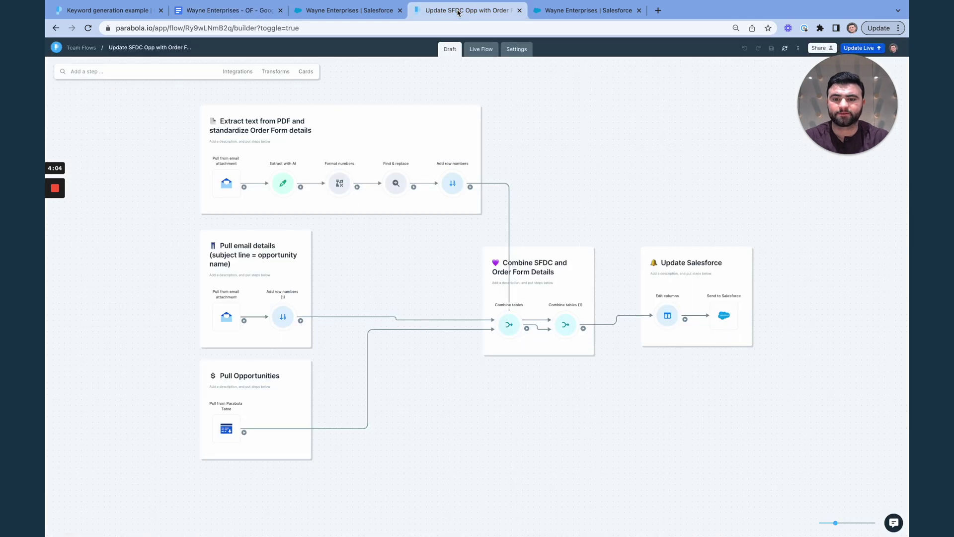
click(226, 183)
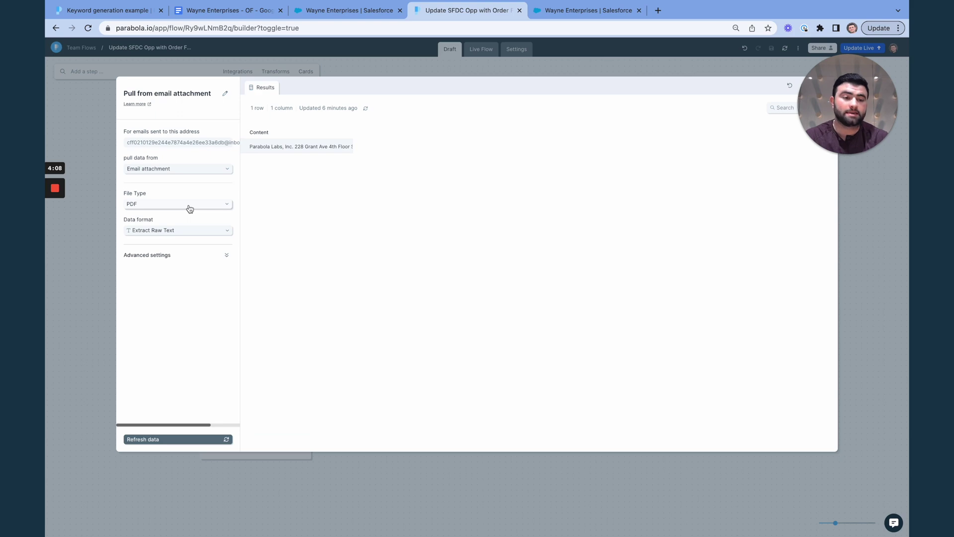
mouse_move(292, 149)
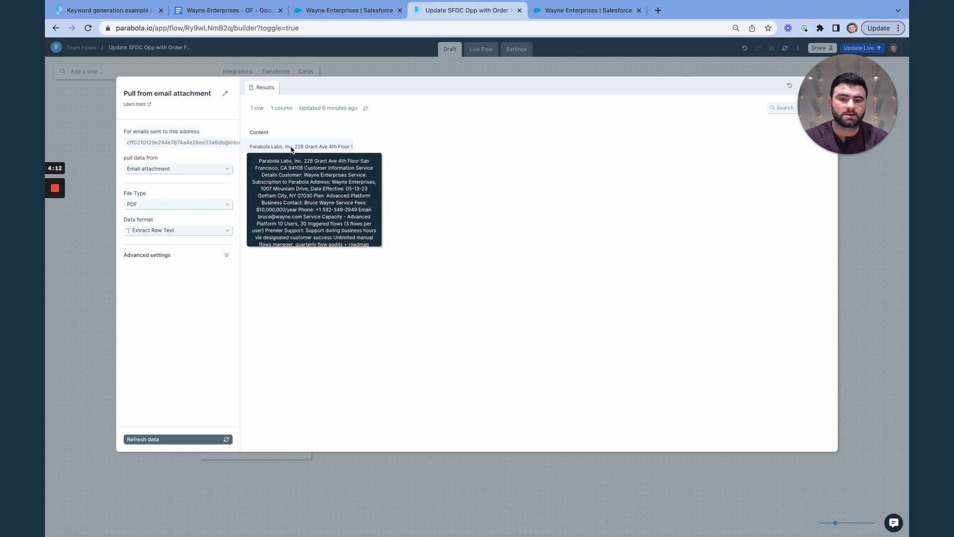
scroll(347, 236, down, 5)
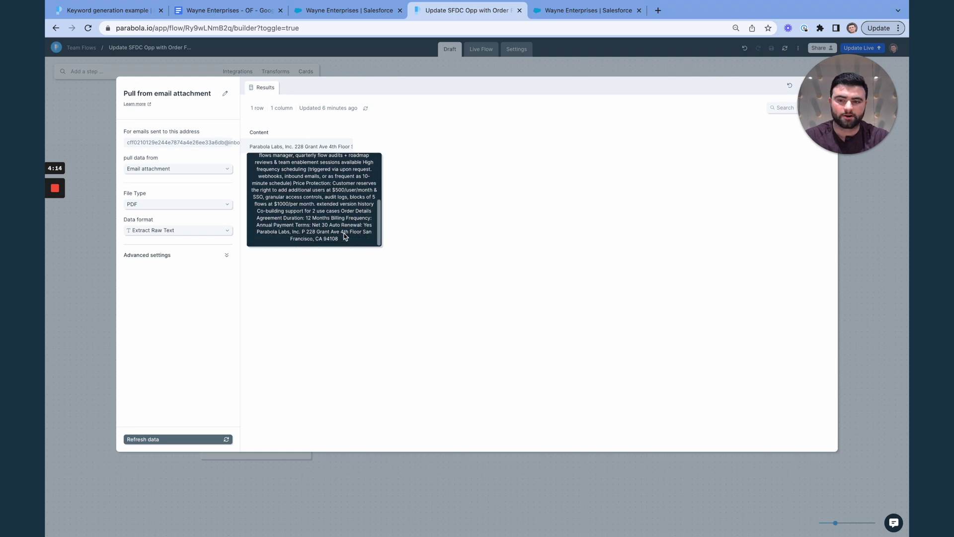
click(109, 277)
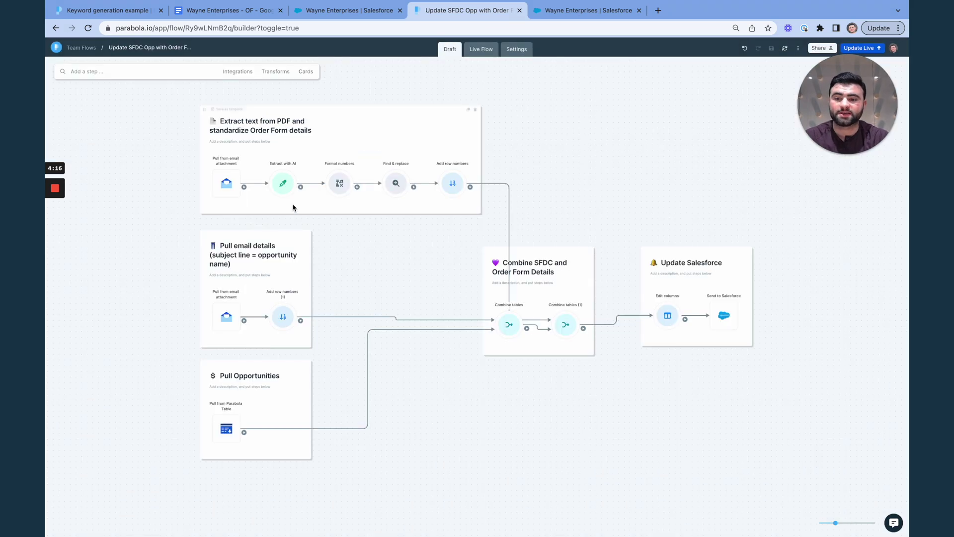
scroll(284, 187, up, 5)
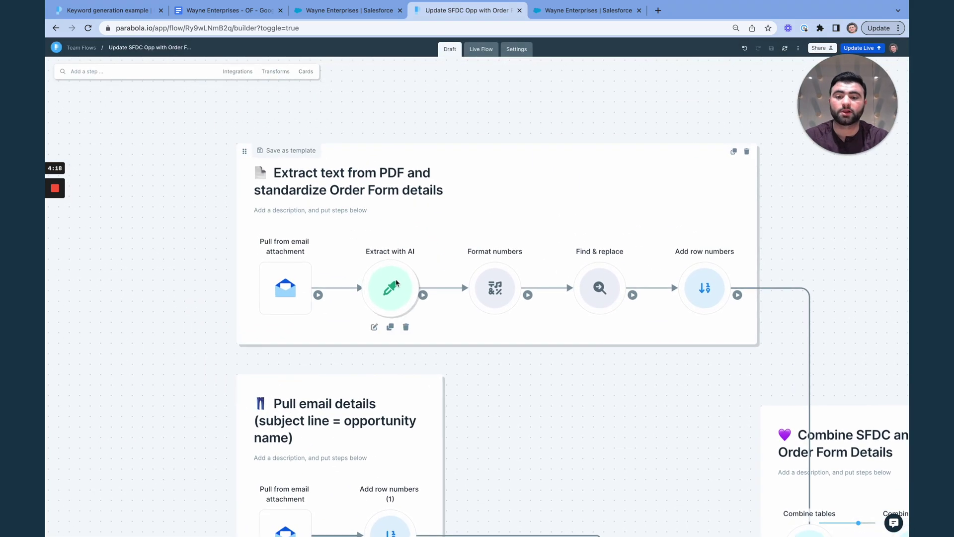
- Inspect Extract with AI's Date Effective, Auto Renewal and Payment Terms (Days) columns and results
click(396, 283)
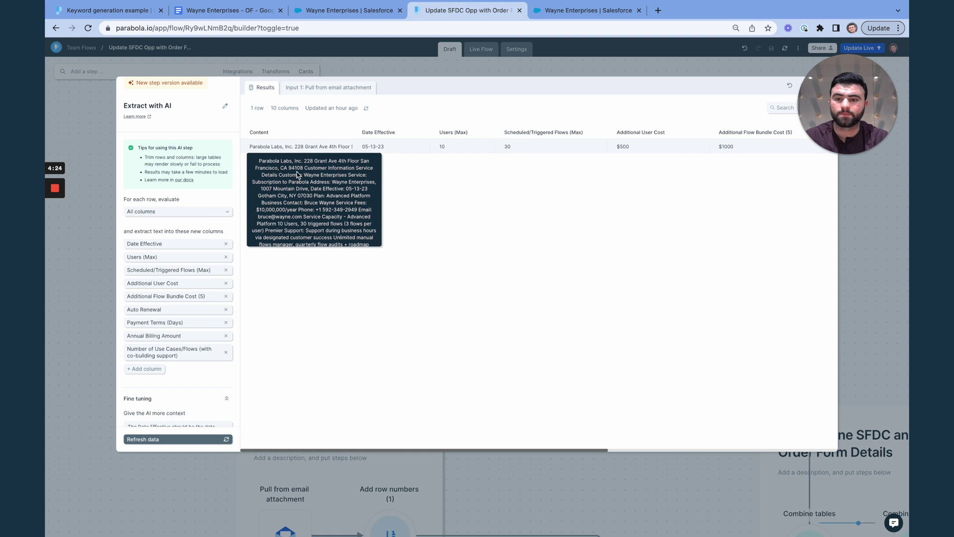
click(172, 243)
click(184, 309)
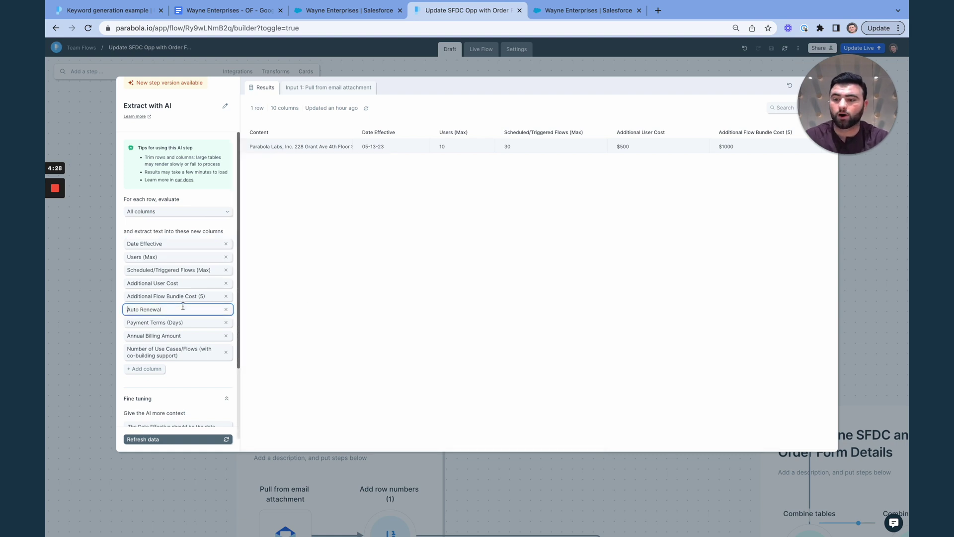
click(188, 322)
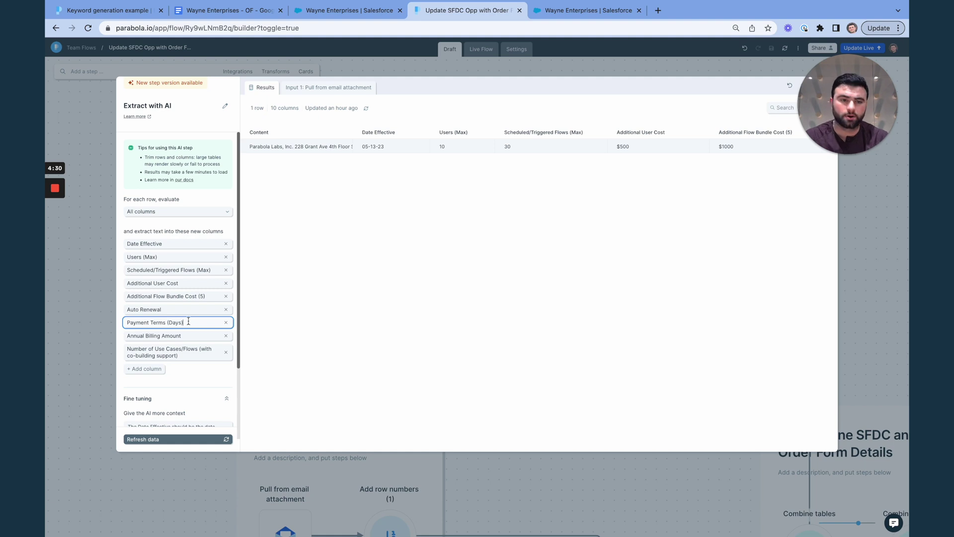
click(400, 273)
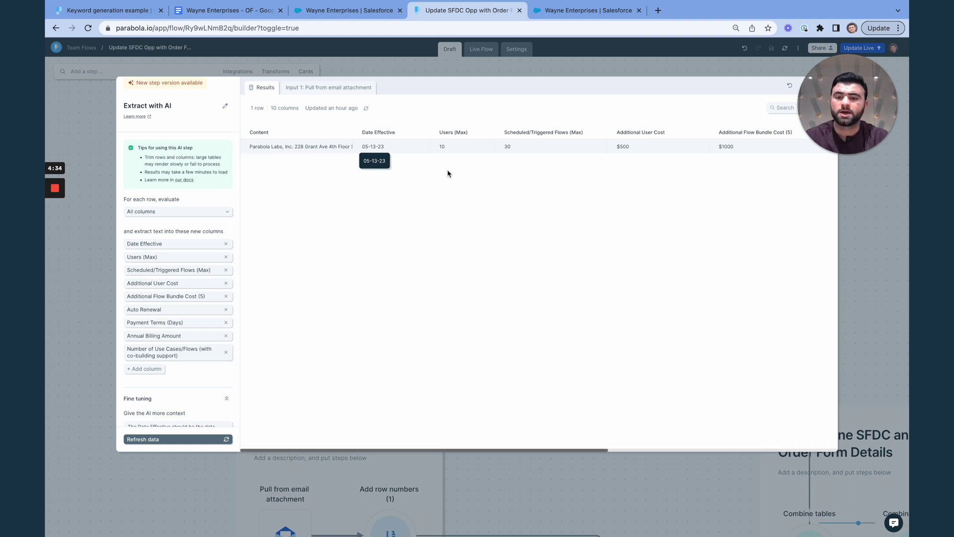
scroll(447, 173, right, 3)
scroll(447, 172, right, 6)
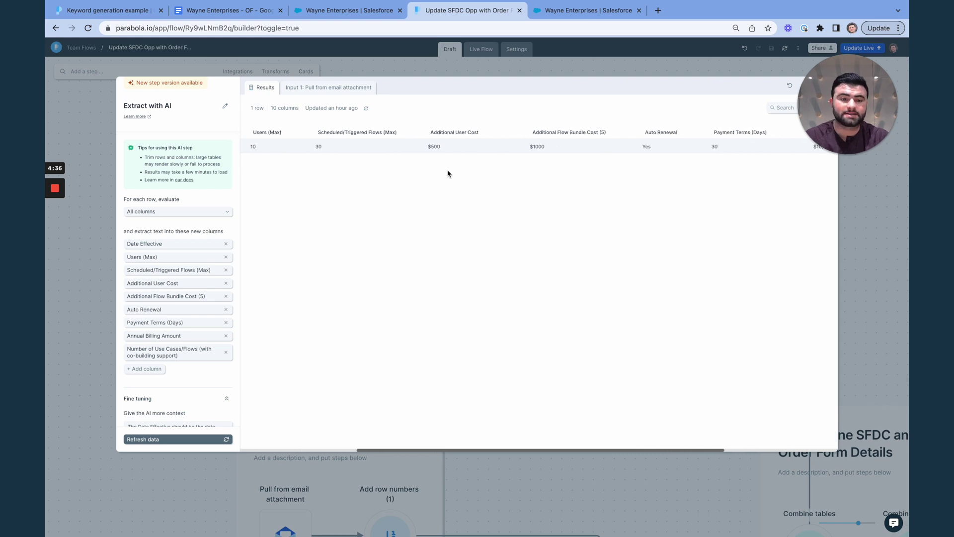
click(874, 246)
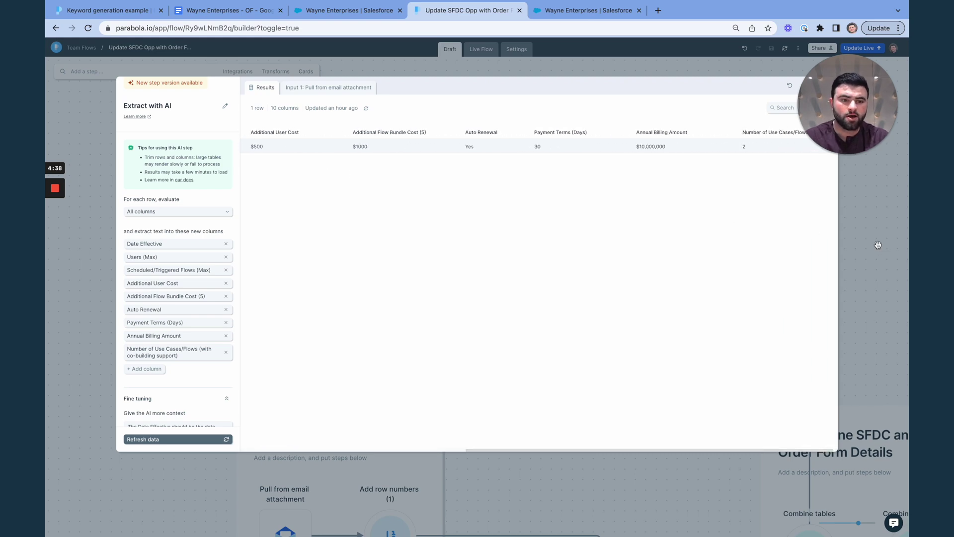
- Pan the canvas to the Update Salesforce card ending in Send to Salesforce
drag(696, 409, 438, 284)
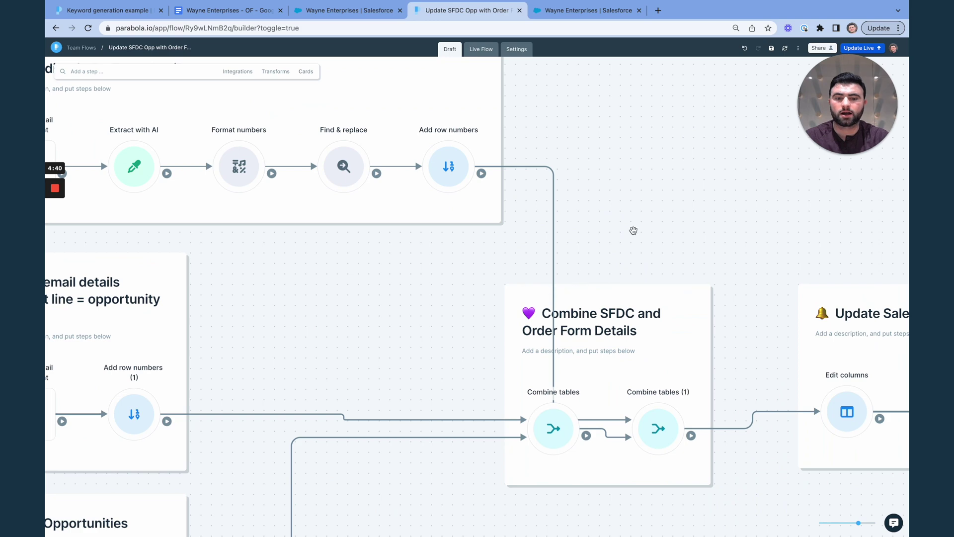
drag(577, 251, 691, 131)
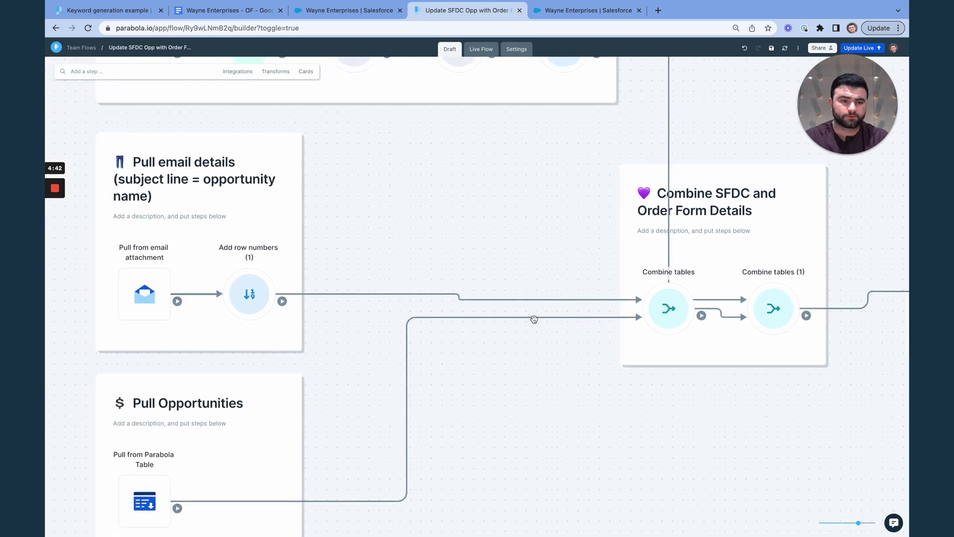
scroll(534, 319, right, 10)
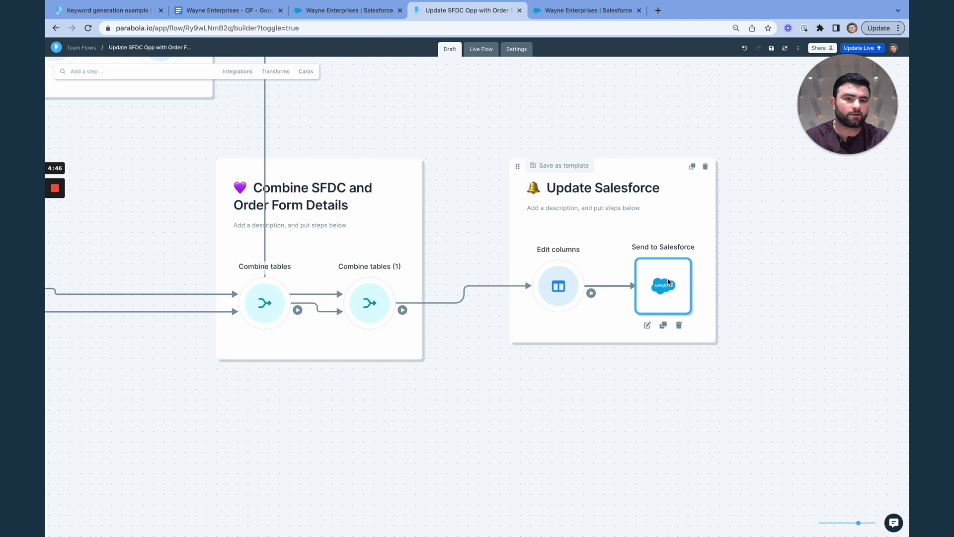
click(581, 14)
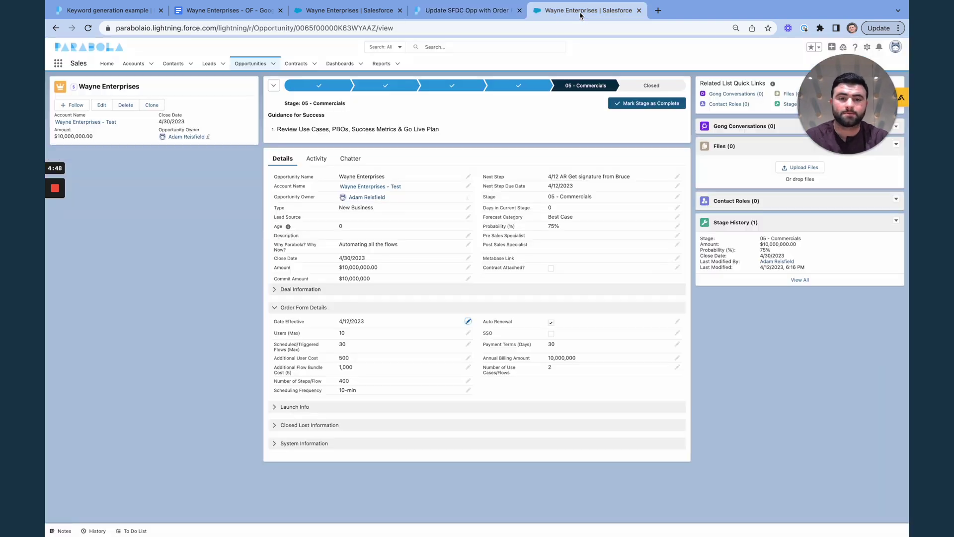